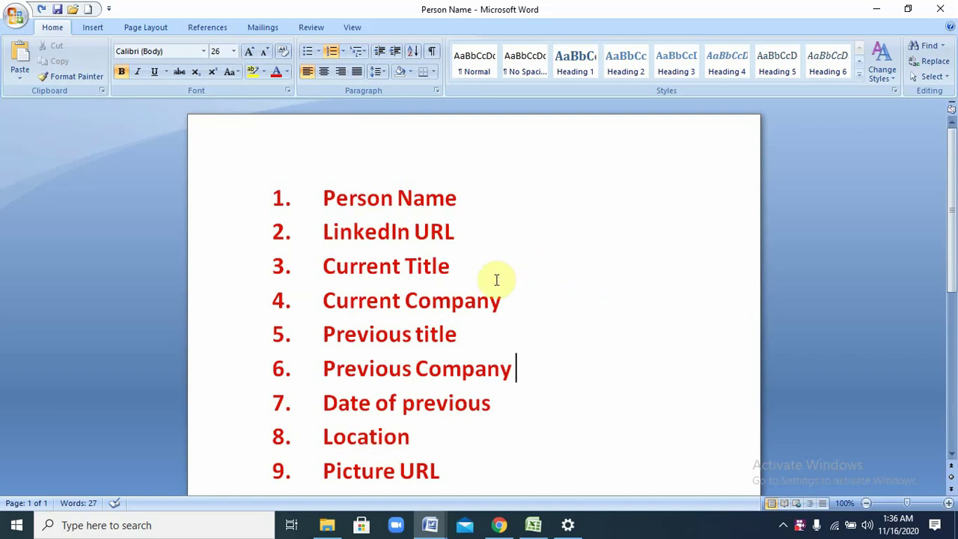
- Go through the numbered list of data fields to collect, from Person Name to Picture URL
click(455, 268)
click(464, 226)
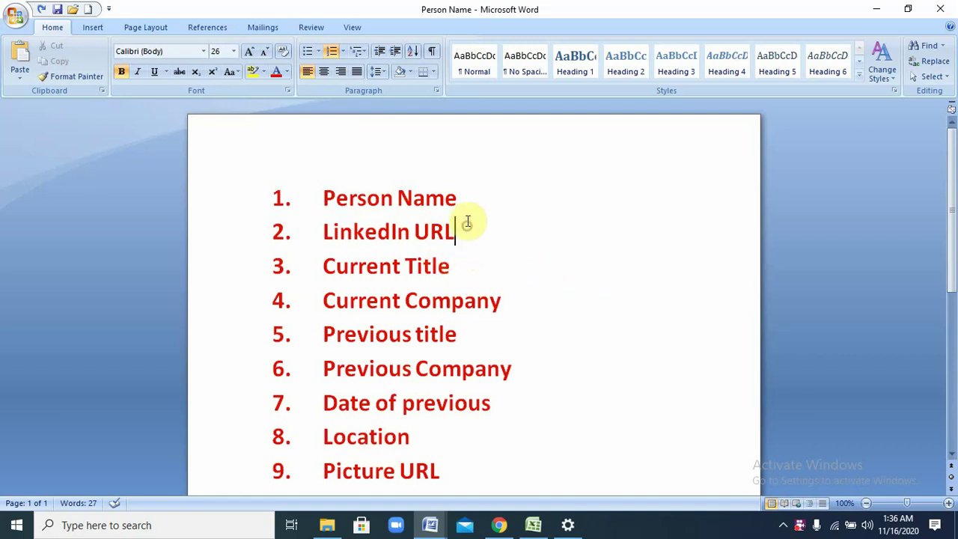
click(464, 196)
click(456, 234)
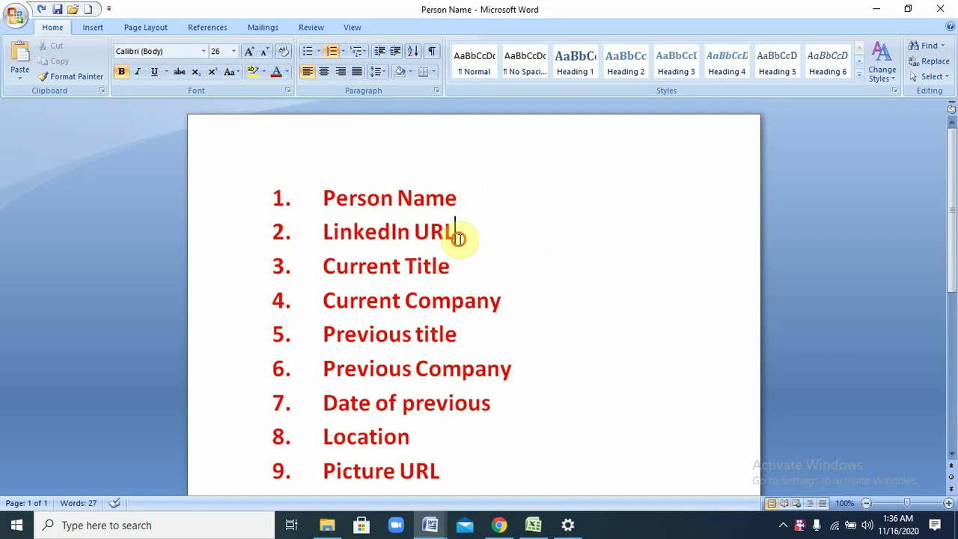
click(456, 272)
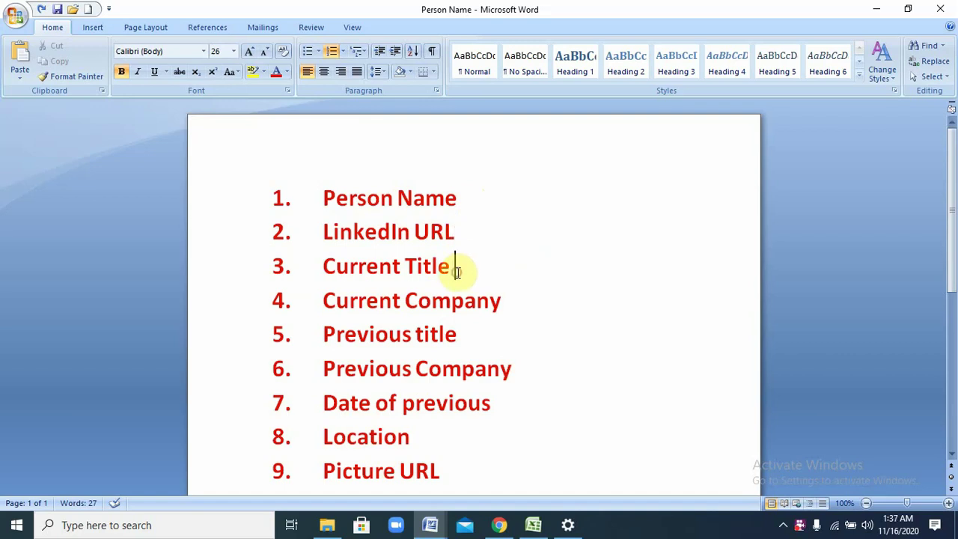
click(509, 302)
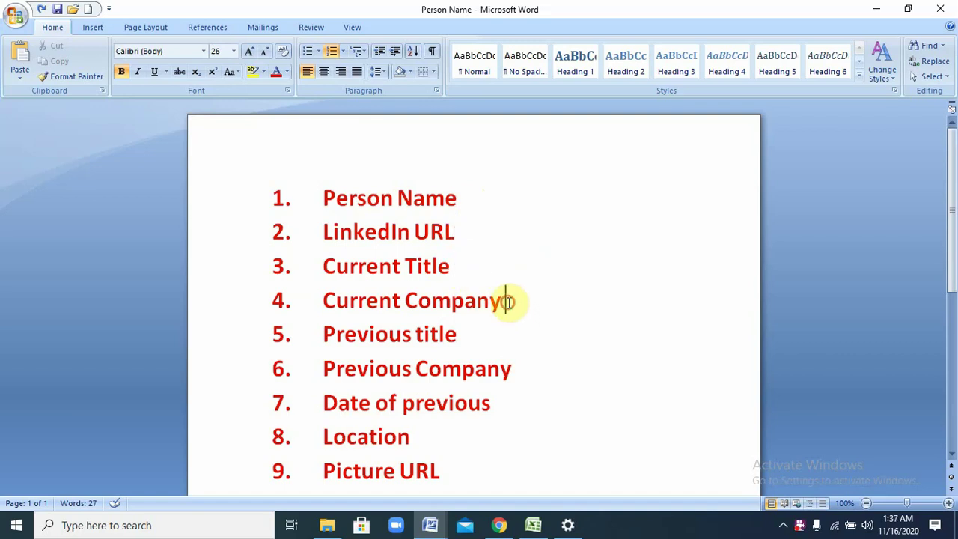
click(462, 334)
click(515, 369)
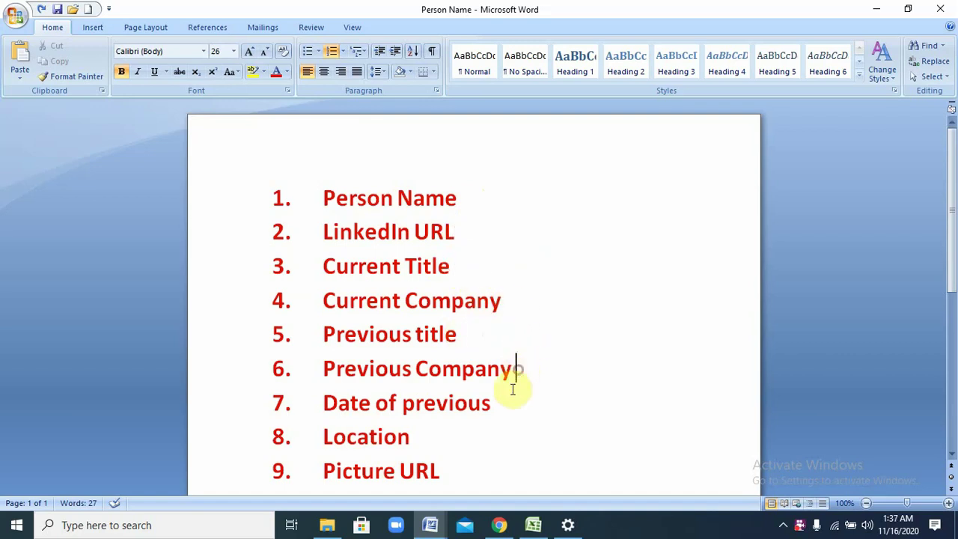
click(496, 405)
click(416, 444)
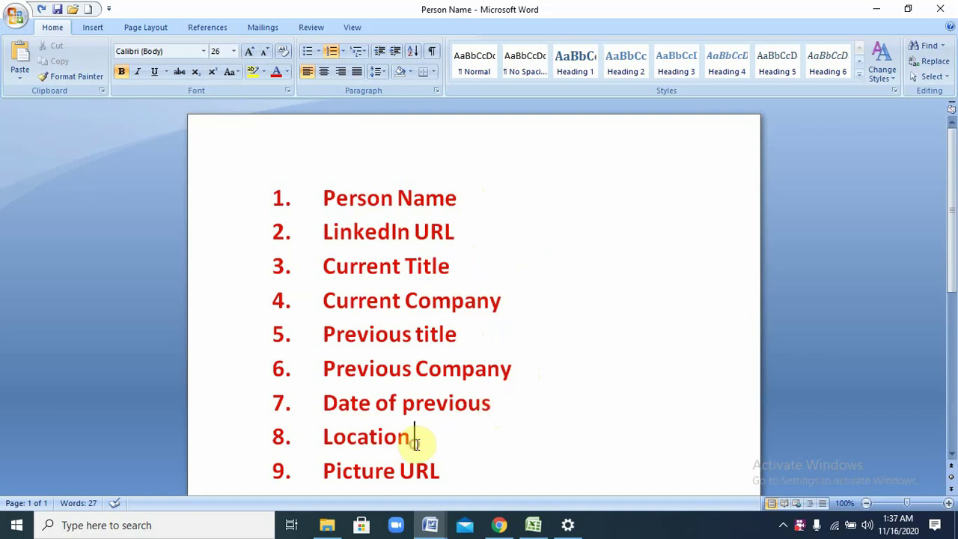
click(438, 473)
- Switch to the last class data workbook in Excel and change the header in cell A1 to "P. Name"
click(535, 524)
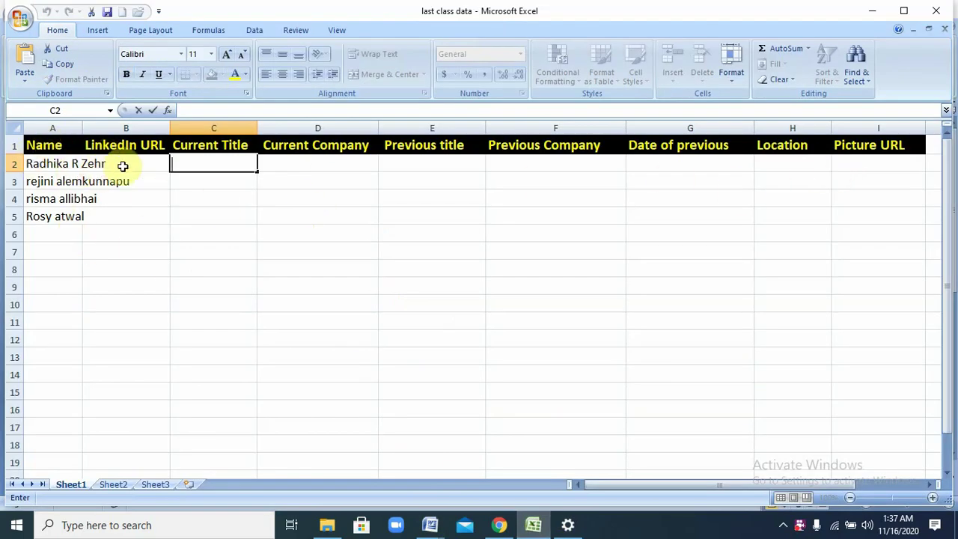
click(45, 148)
double_click(27, 144)
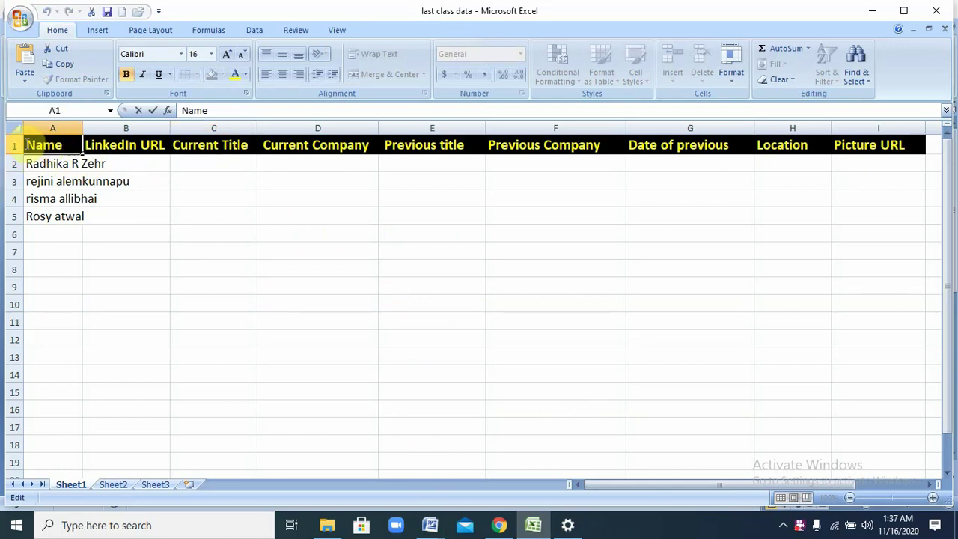
text(.)
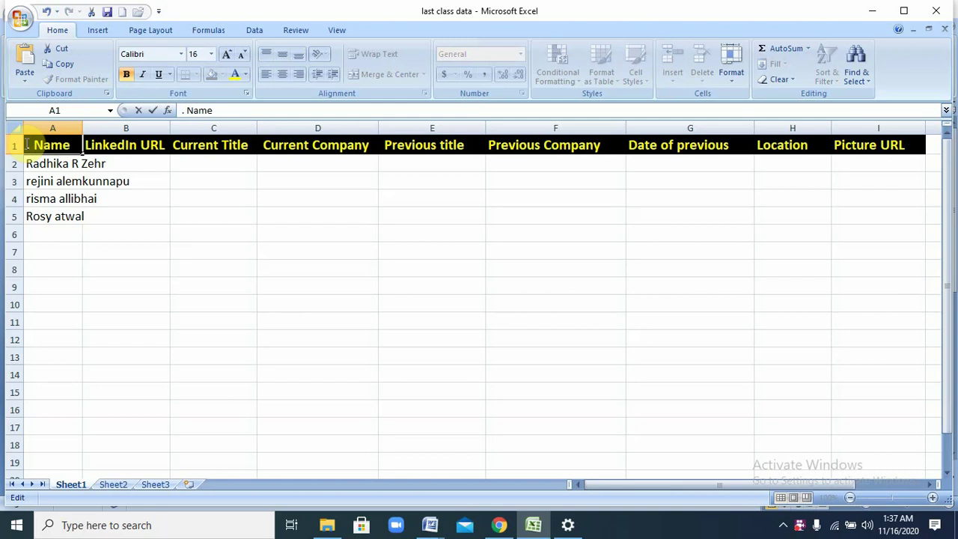
key(BackSpace)
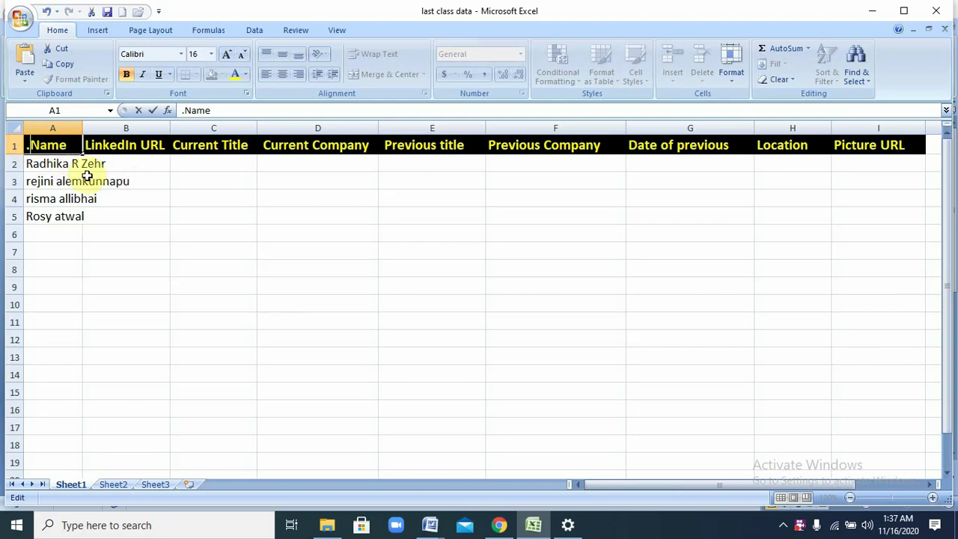
key(BackSpace)
text(P.)
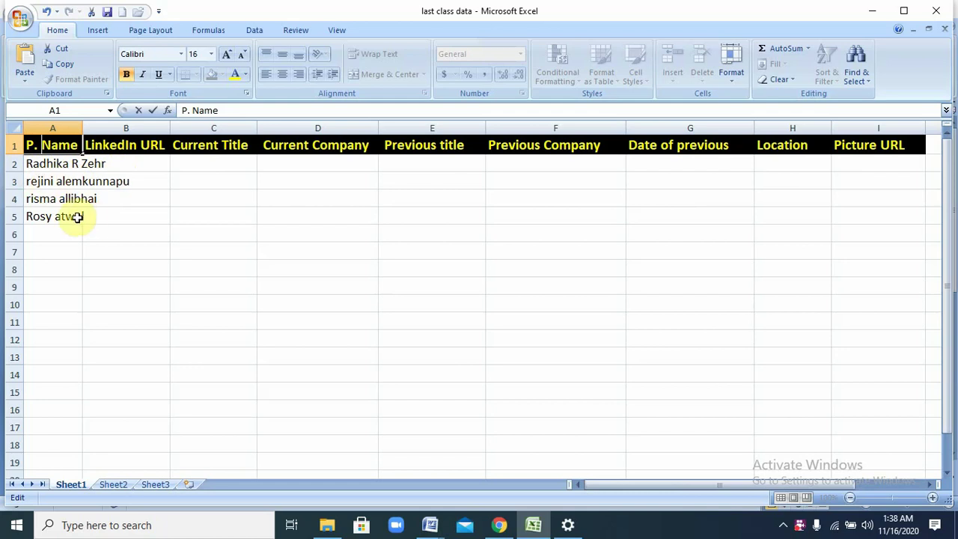
click(125, 165)
click(135, 186)
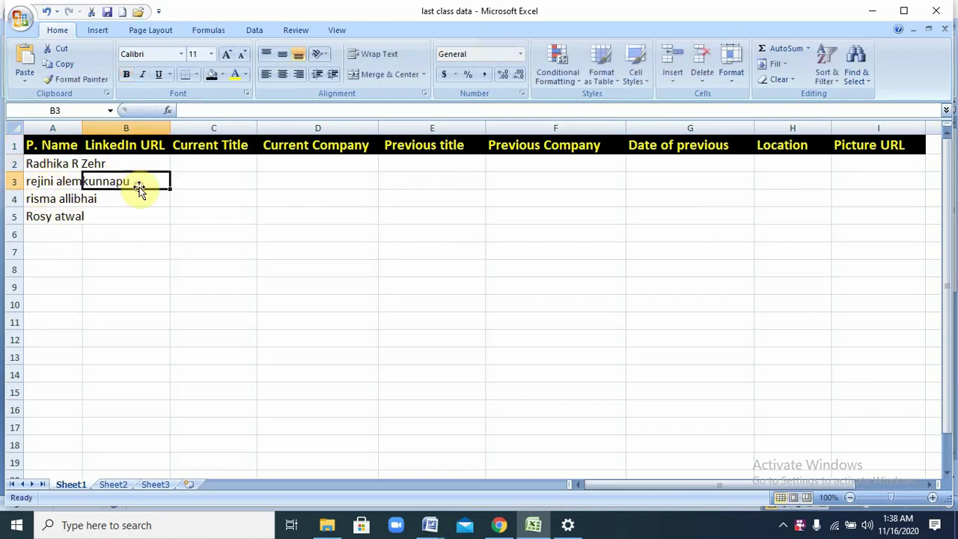
click(122, 208)
click(122, 217)
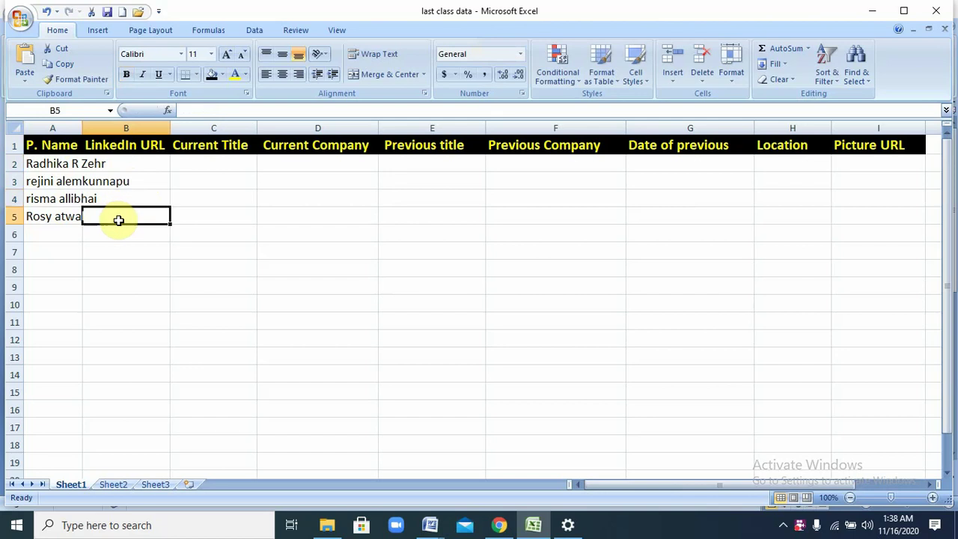
double_click(110, 221)
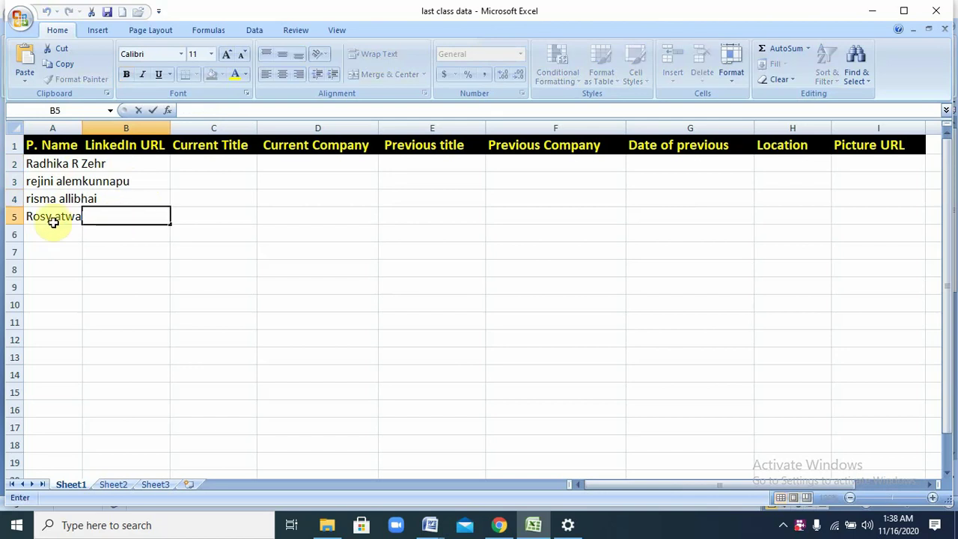
click(60, 247)
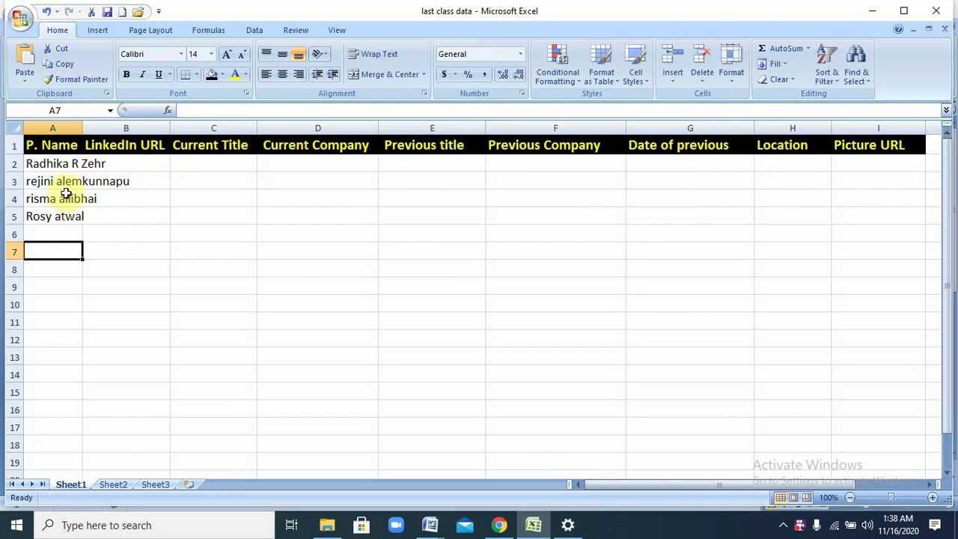
click(111, 165)
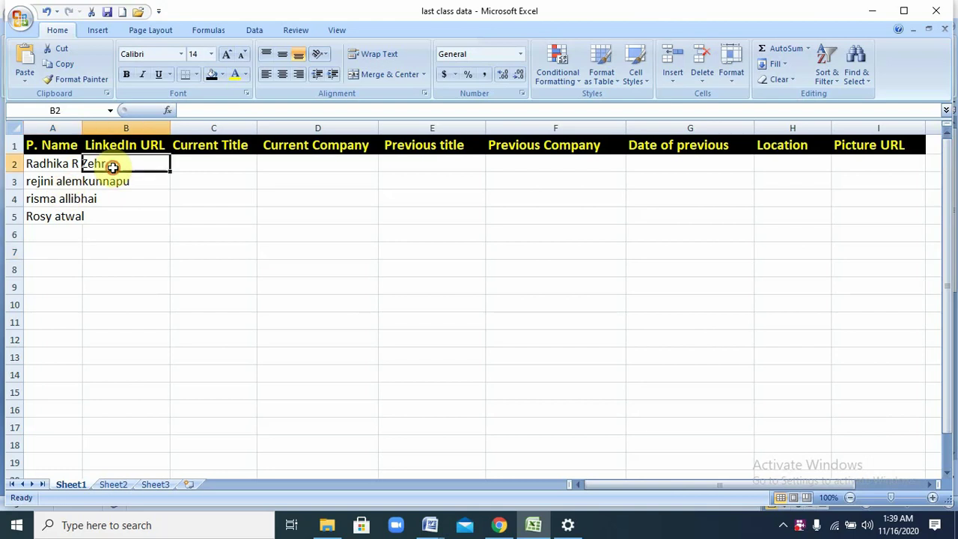
- Copy the first person's full name from cell A2
double_click(64, 165)
drag(107, 165, 15, 165)
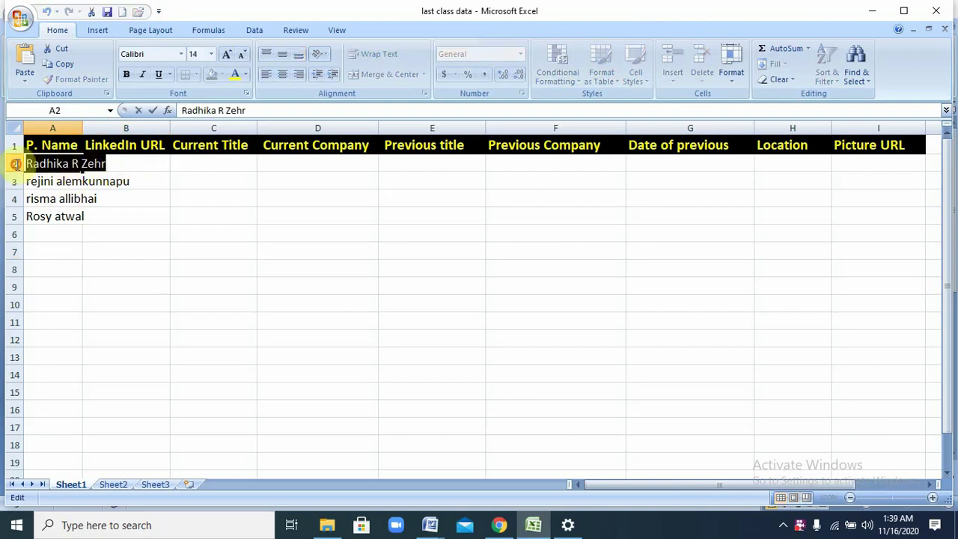
right_click(50, 166)
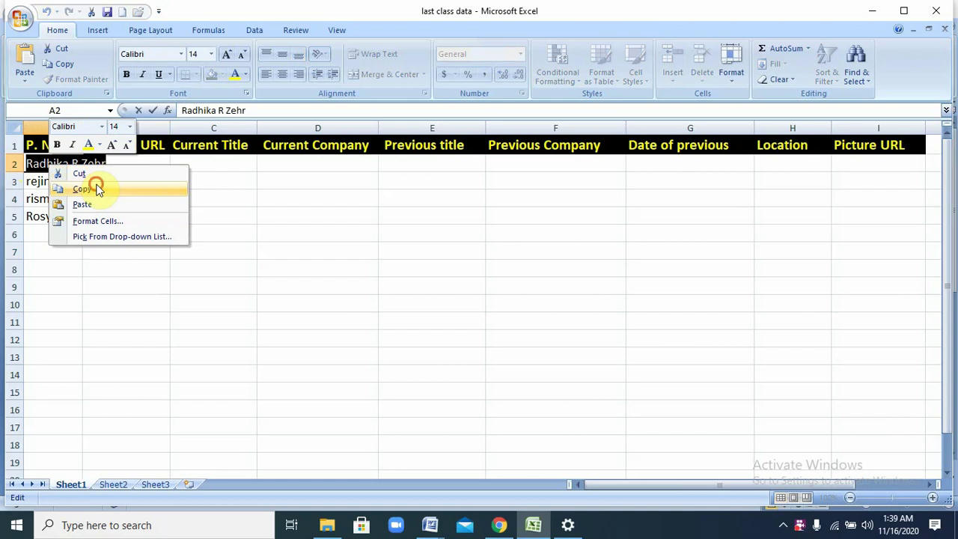
click(95, 189)
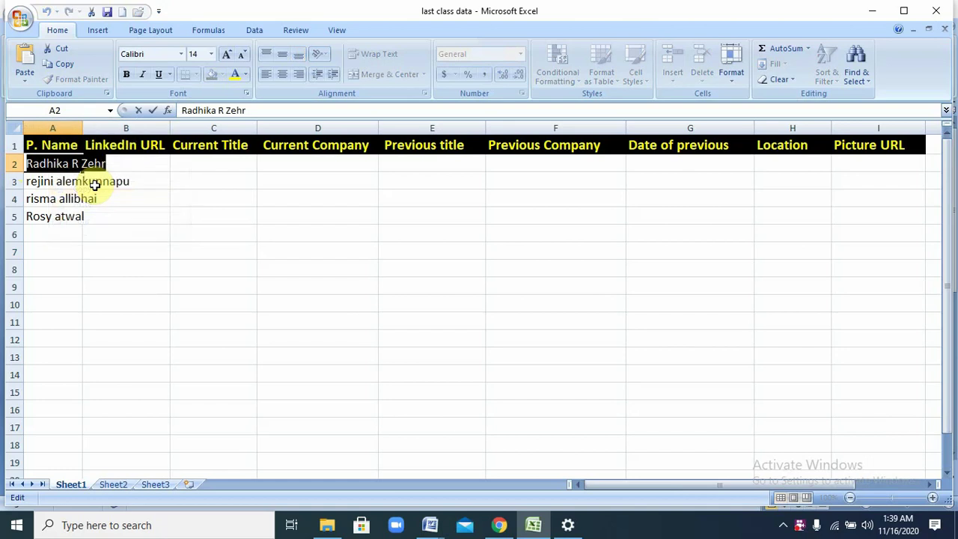
- Switch to Chrome and search Google in a new tab for the copied person's name followed by "ivey"
click(497, 524)
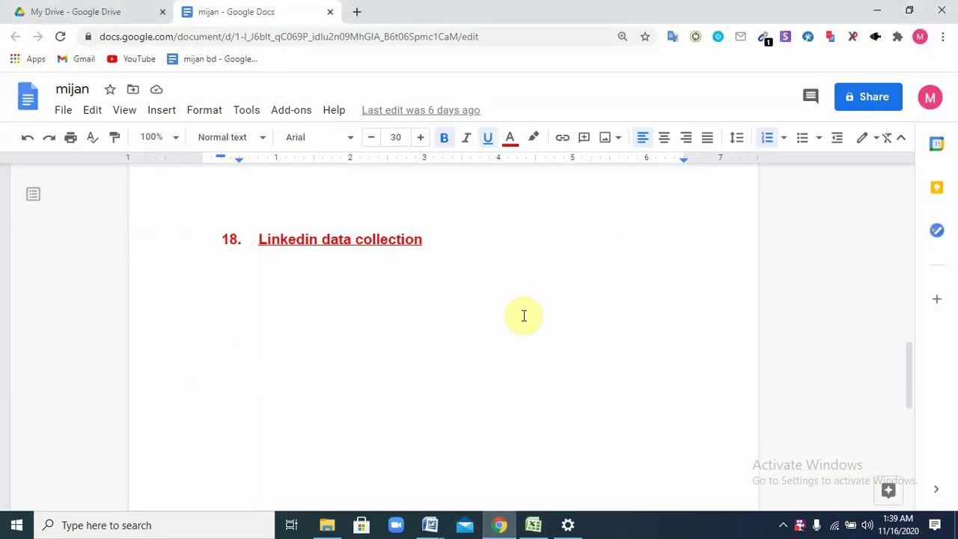
click(358, 13)
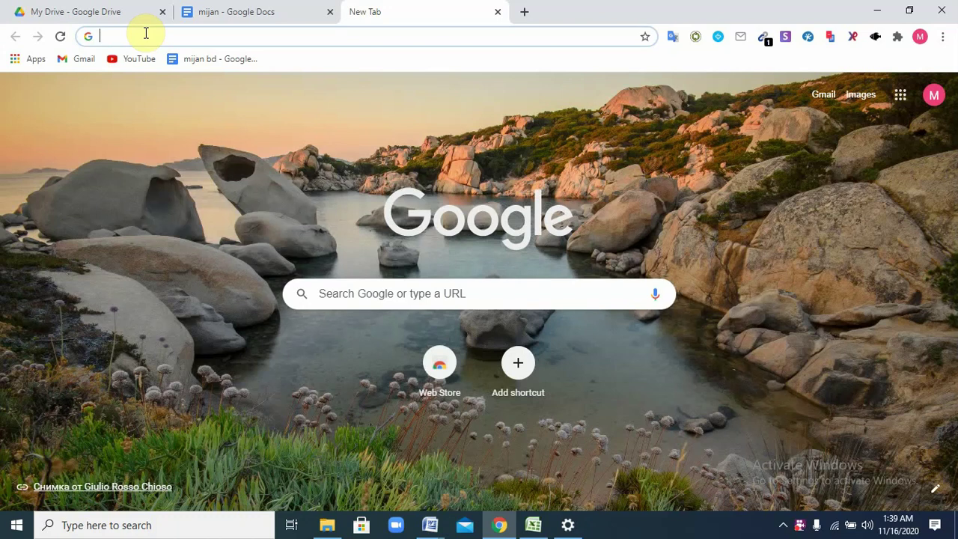
text(V)
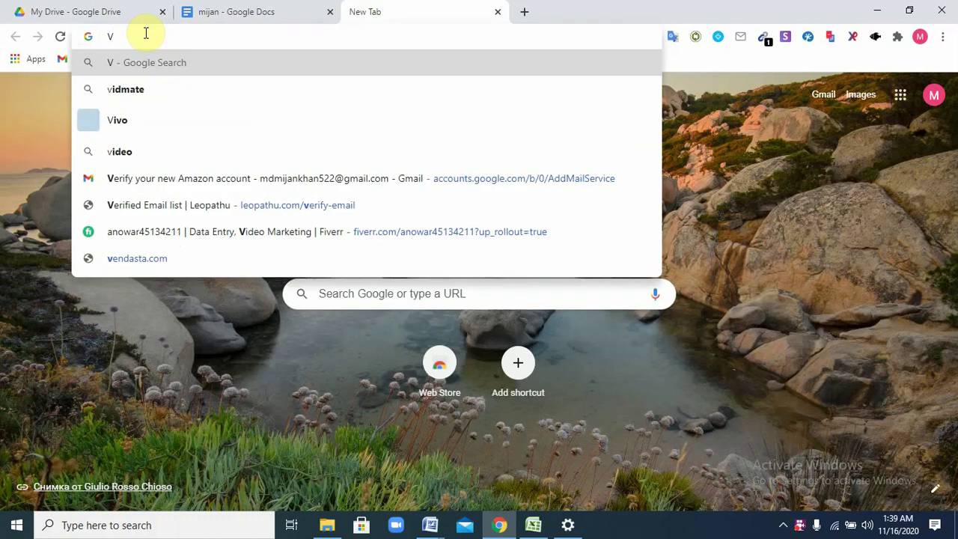
key(BackSpace)
key(ctrl+v)
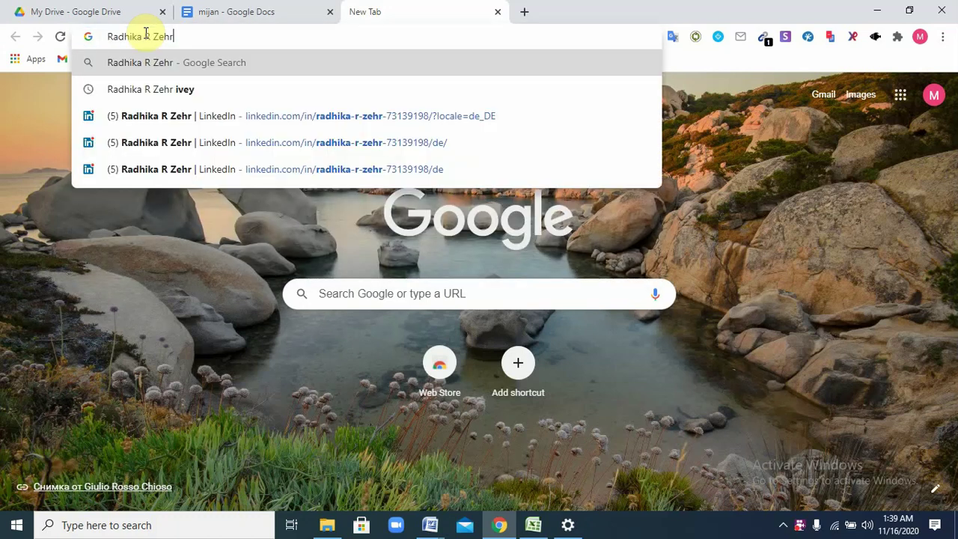
text(i)
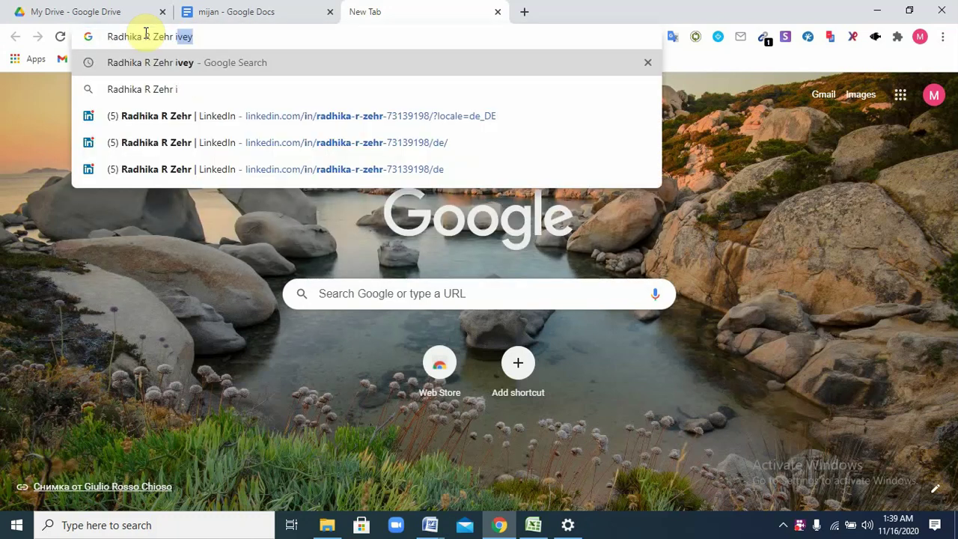
text(ve)
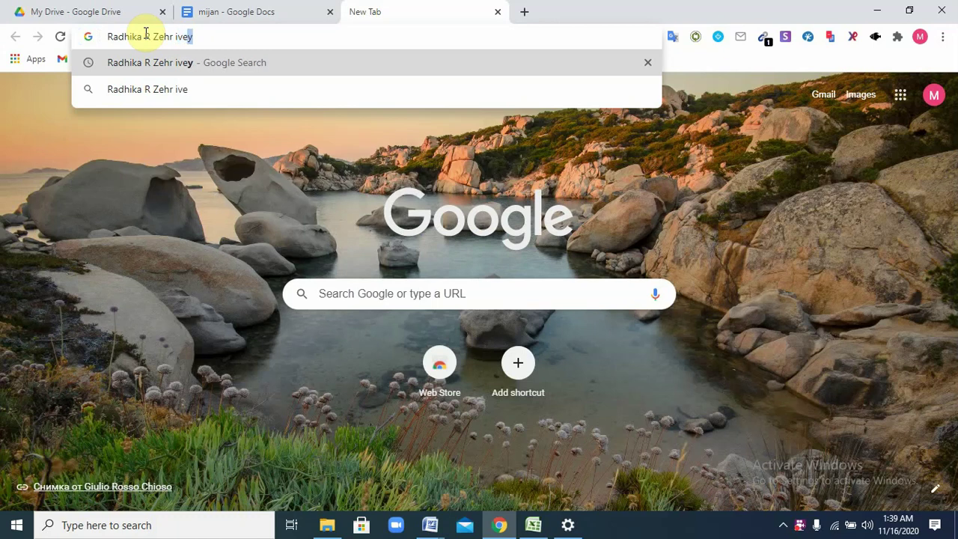
text(y)
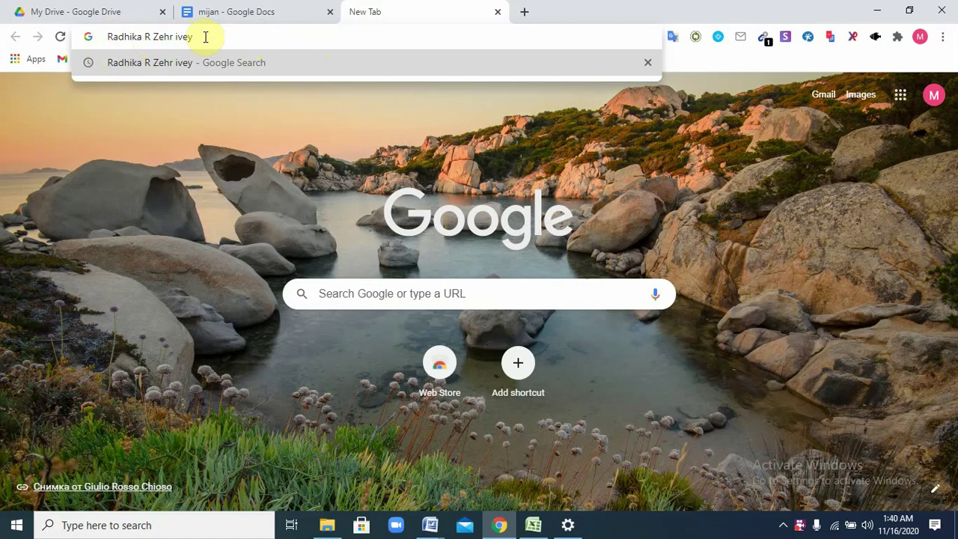
key(Return)
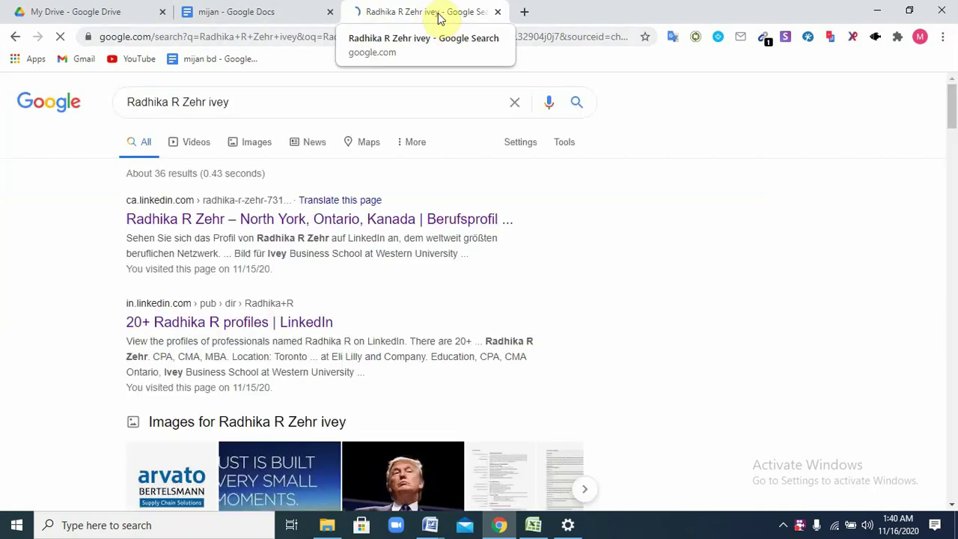
- Open the person's ca.linkedin.com profile from the Google search results
double_click(233, 92)
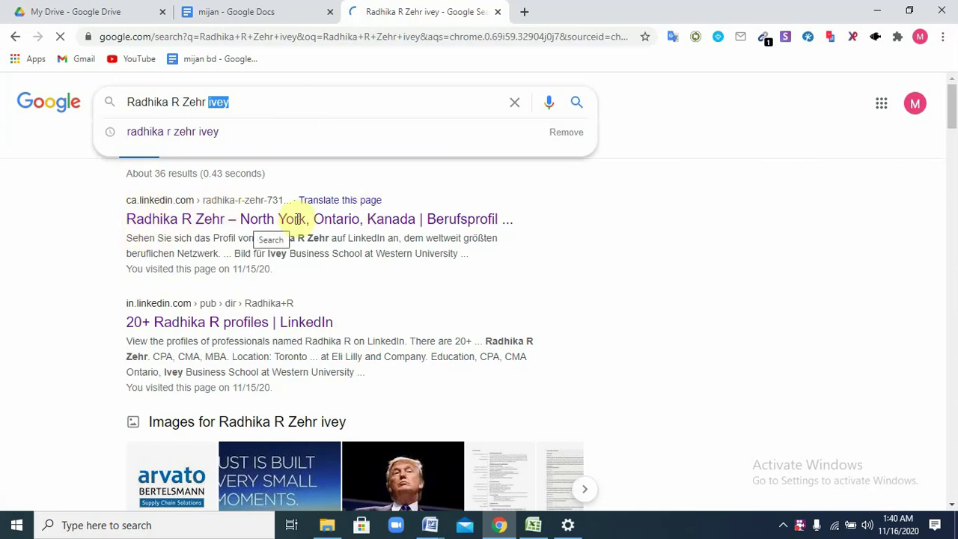
click(337, 229)
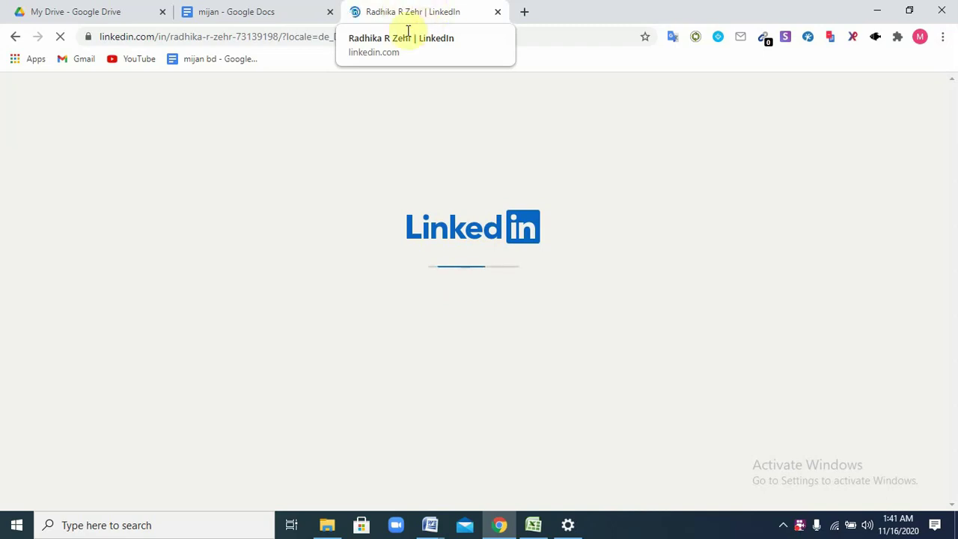
click(799, 524)
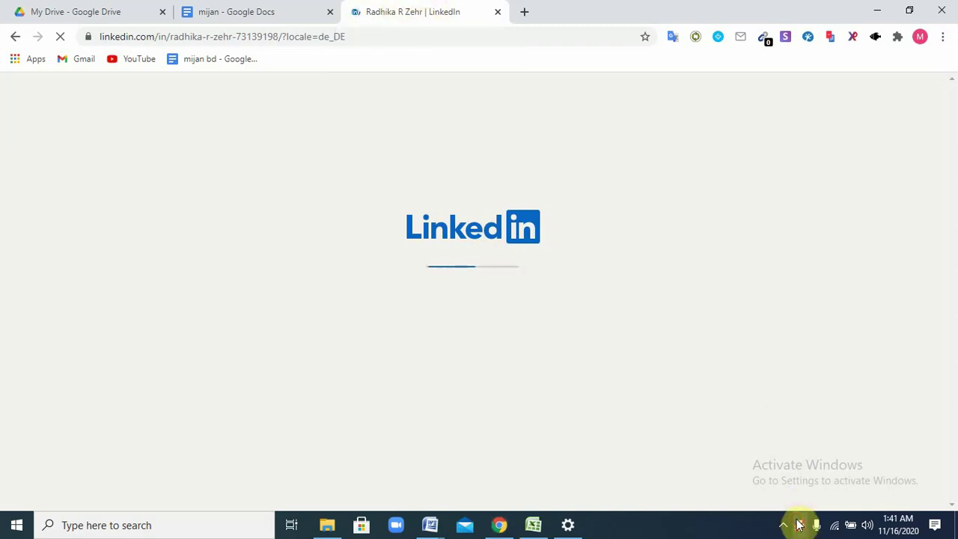
right_click(798, 524)
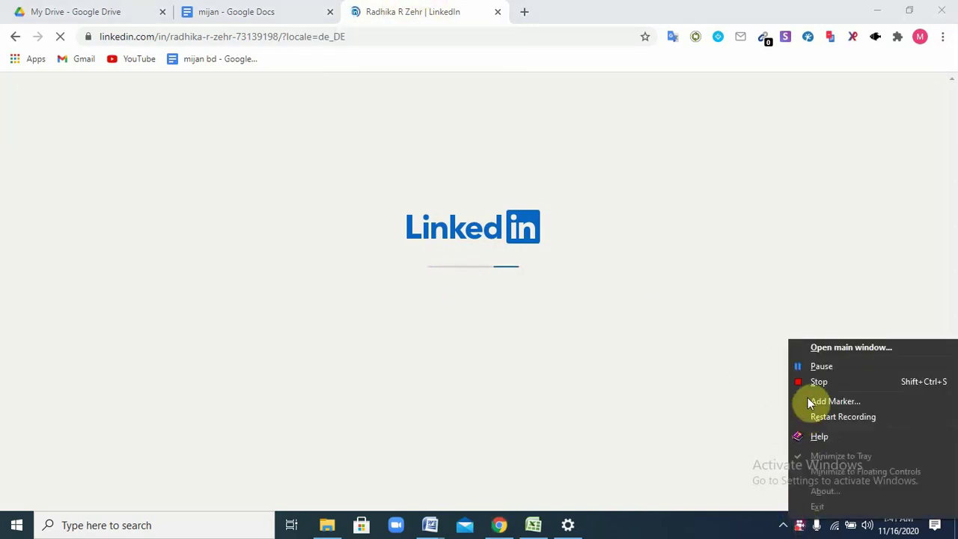
click(816, 367)
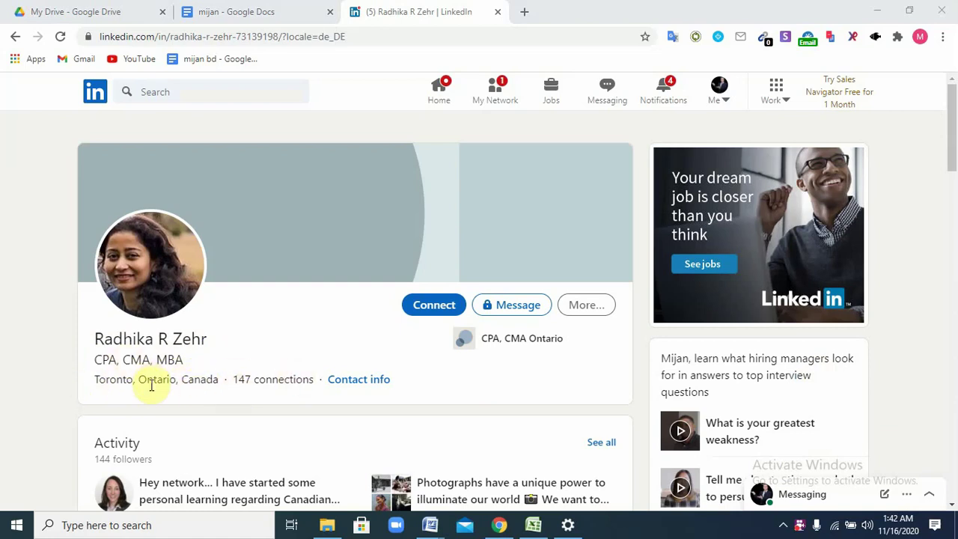
- Open the LinkedIn URL cell B2 in Excel for entry and copy the full profile URL from Chrome
click(534, 523)
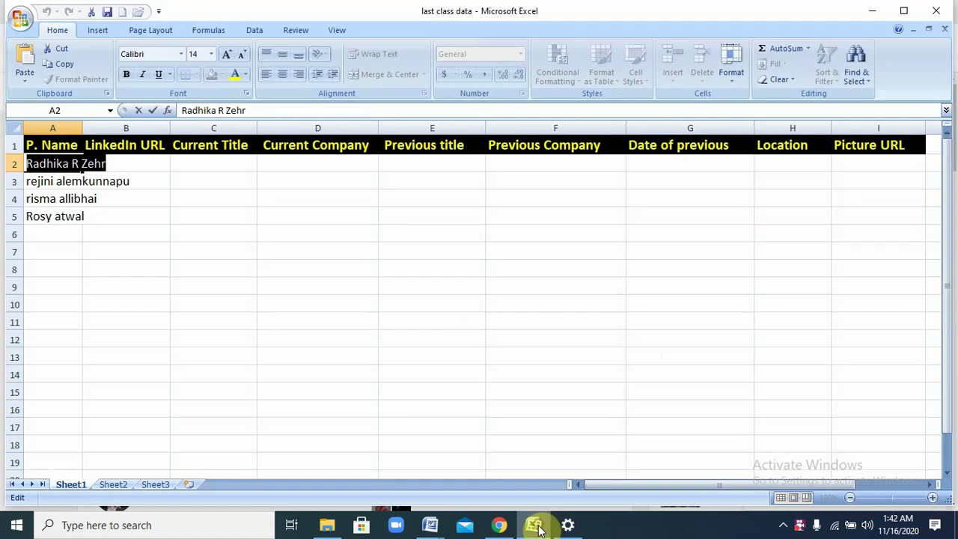
click(152, 216)
double_click(152, 162)
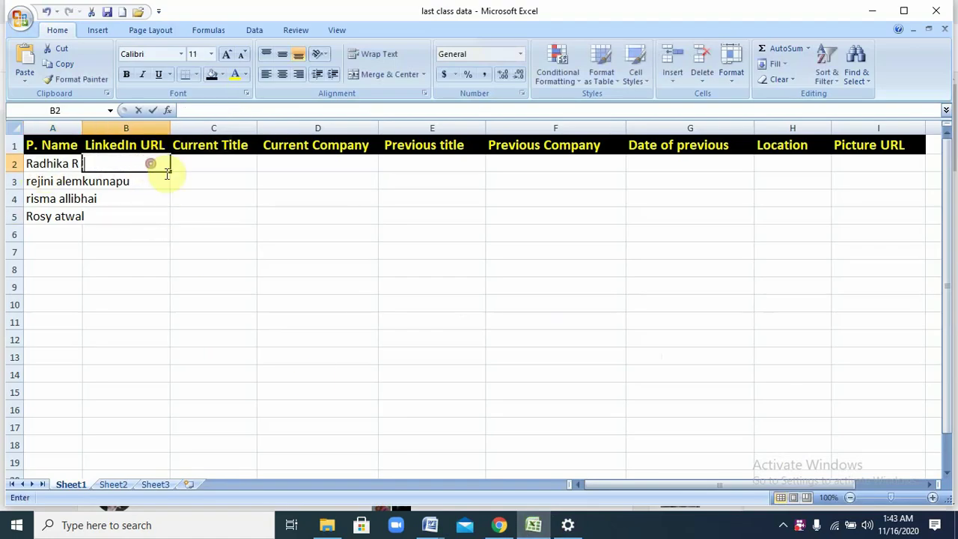
click(499, 525)
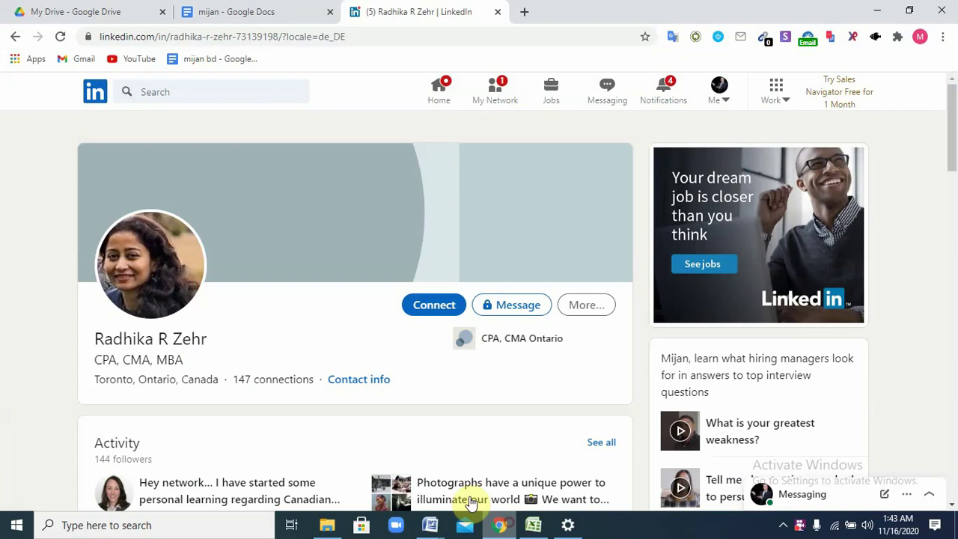
click(409, 35)
drag(434, 35, 101, 37)
right_click(255, 36)
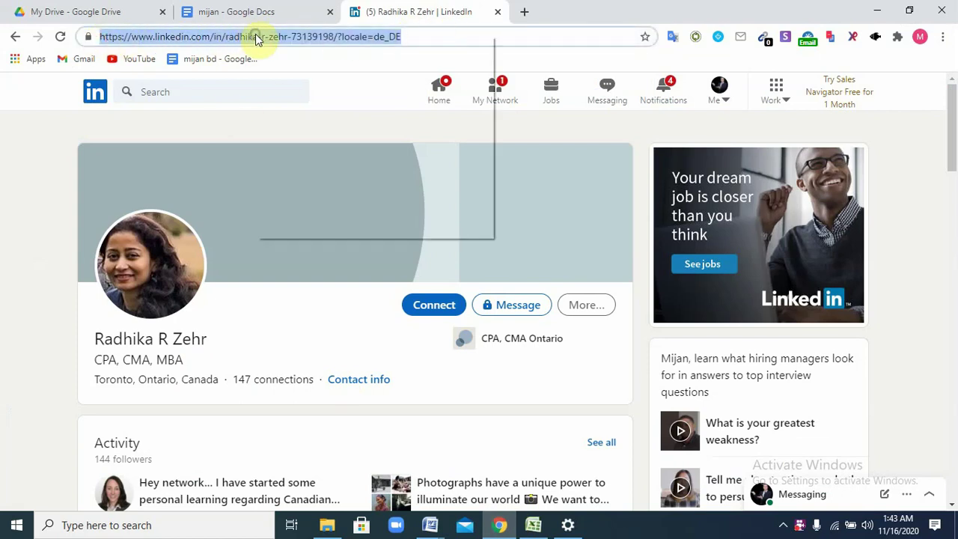
click(290, 112)
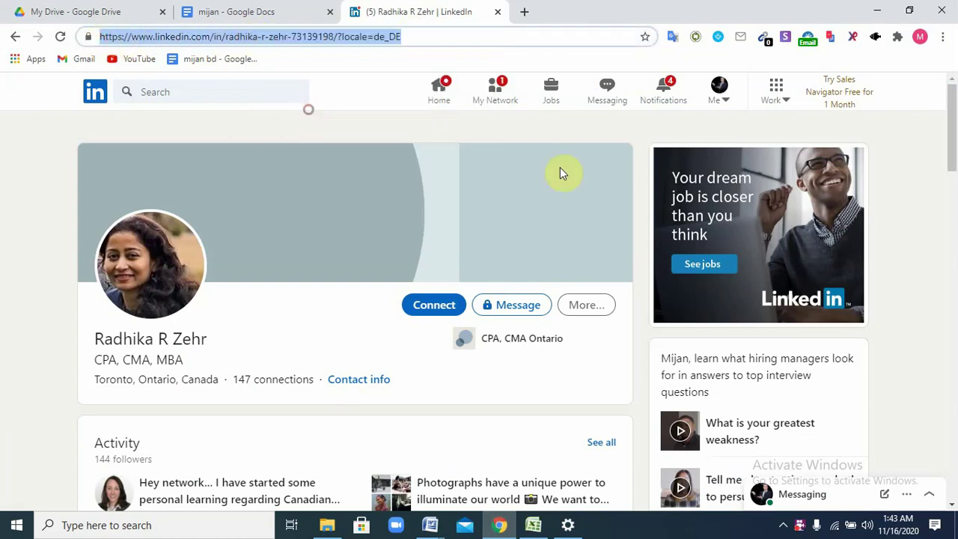
- Switch to Excel and paste the copied LinkedIn profile URL into cell B2
click(534, 528)
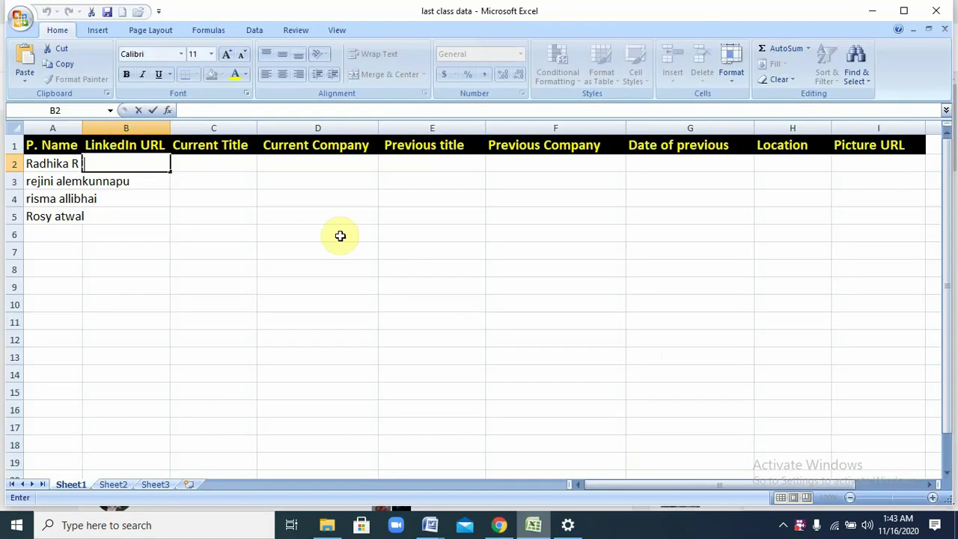
double_click(130, 164)
key(ctrl+v)
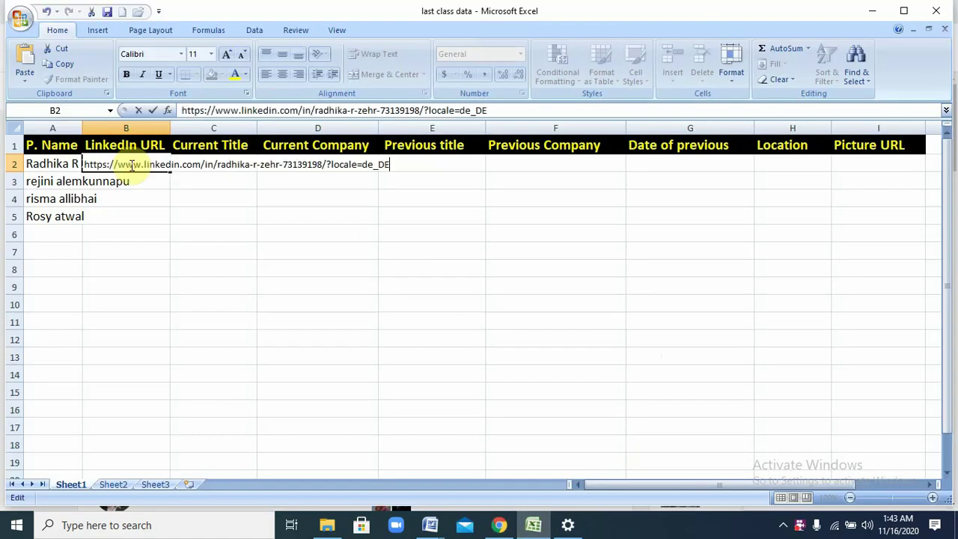
click(203, 267)
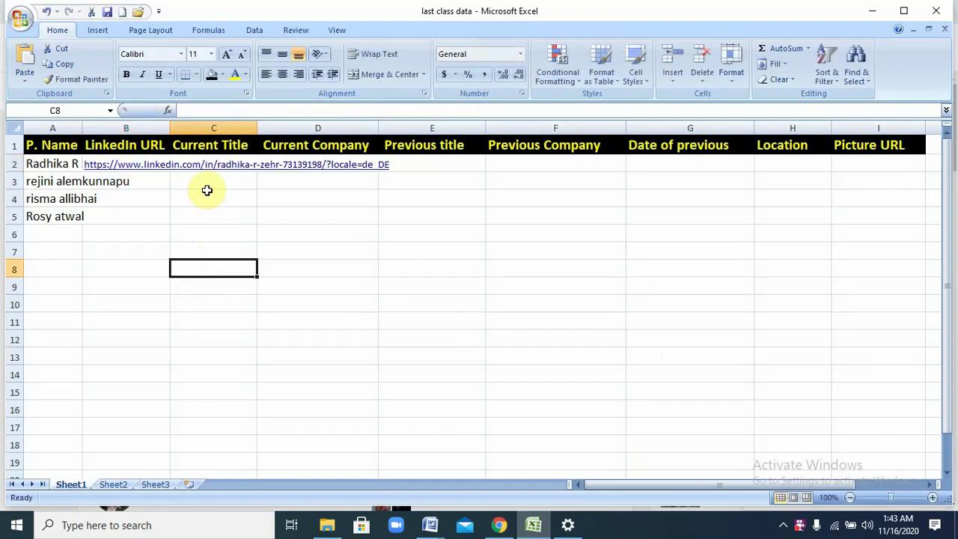
- Open the Current Title cell C2 for entry and go to the profile's Experience section in Chrome
double_click(231, 167)
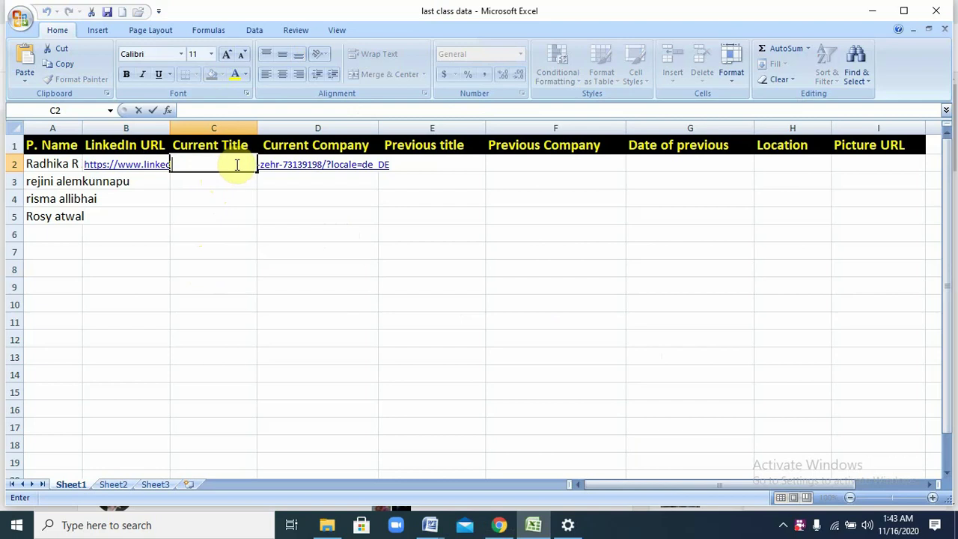
click(498, 525)
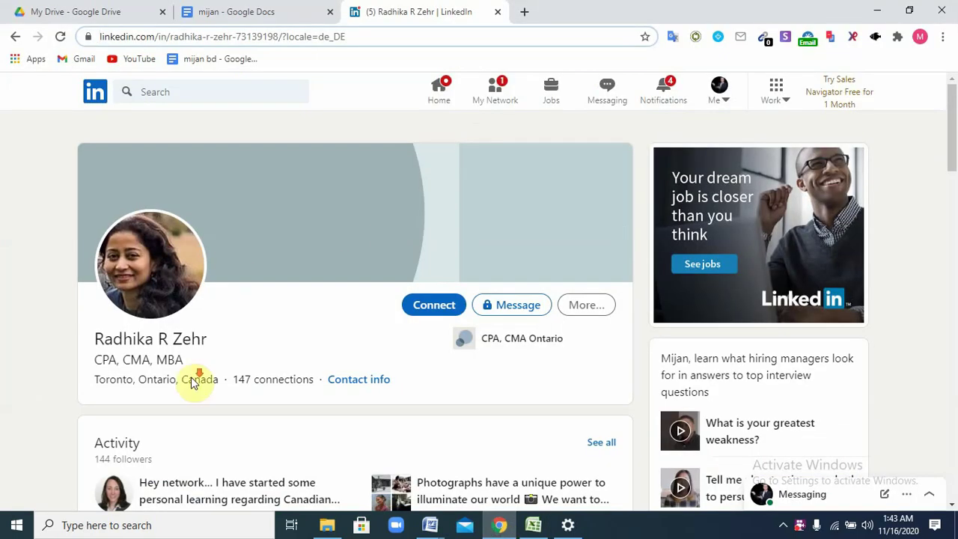
scroll(194, 382, down, 2)
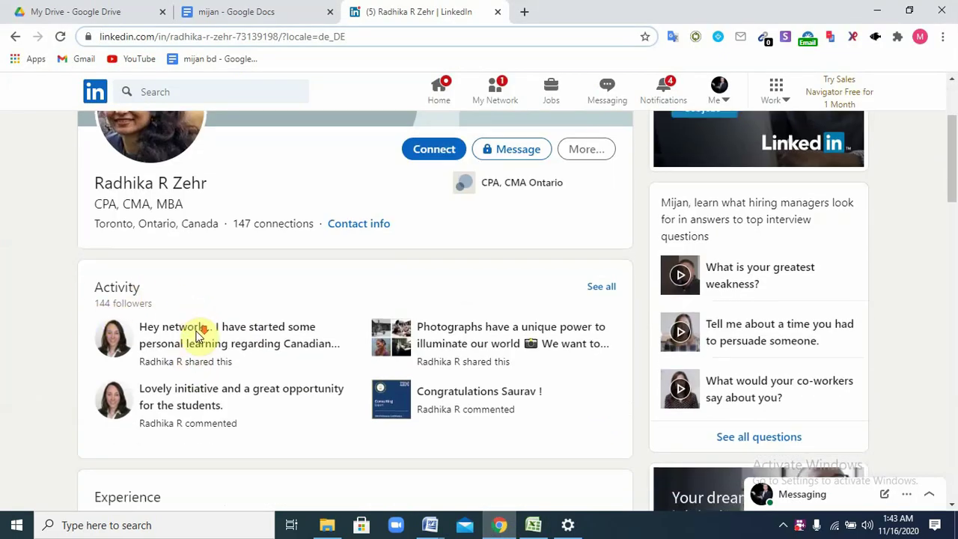
scroll(198, 335, down, 3)
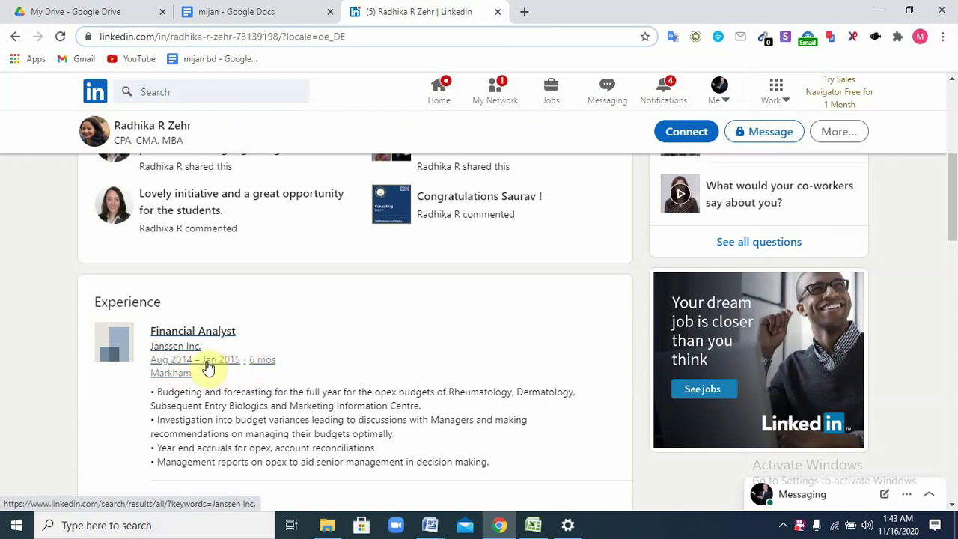
scroll(203, 376, down, 1)
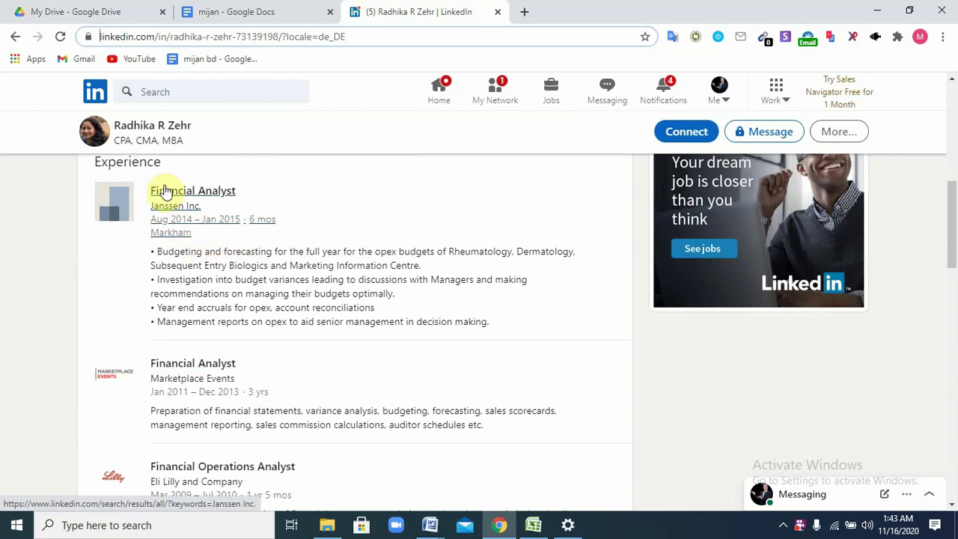
mouse_move(193, 191)
mouse_down()
mouse_move(150, 190)
mouse_move(216, 191)
mouse_move(154, 192)
mouse_move(203, 192)
mouse_move(192, 193)
mouse_up()
right_click(230, 188)
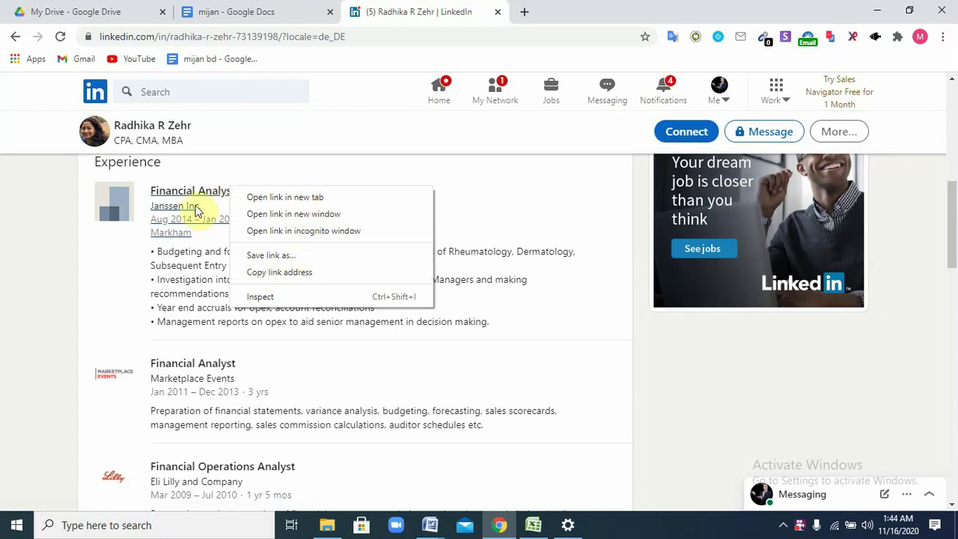
click(240, 178)
click(246, 190)
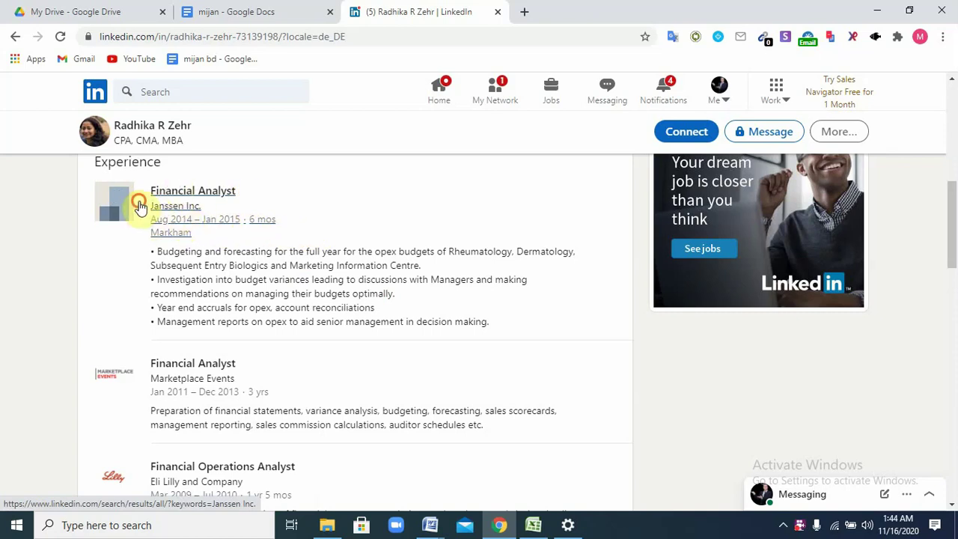
click(192, 225)
drag(193, 242, 172, 191)
- Copy the whole Financial Analyst entry at Janssen Inc., including its description, from the Experience section
scroll(225, 299, up, 1)
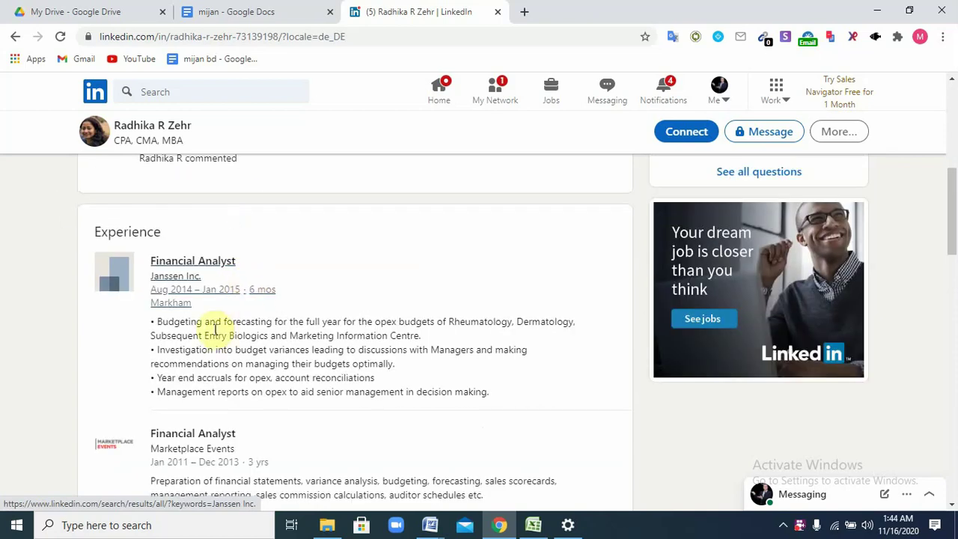
drag(174, 403, 154, 235)
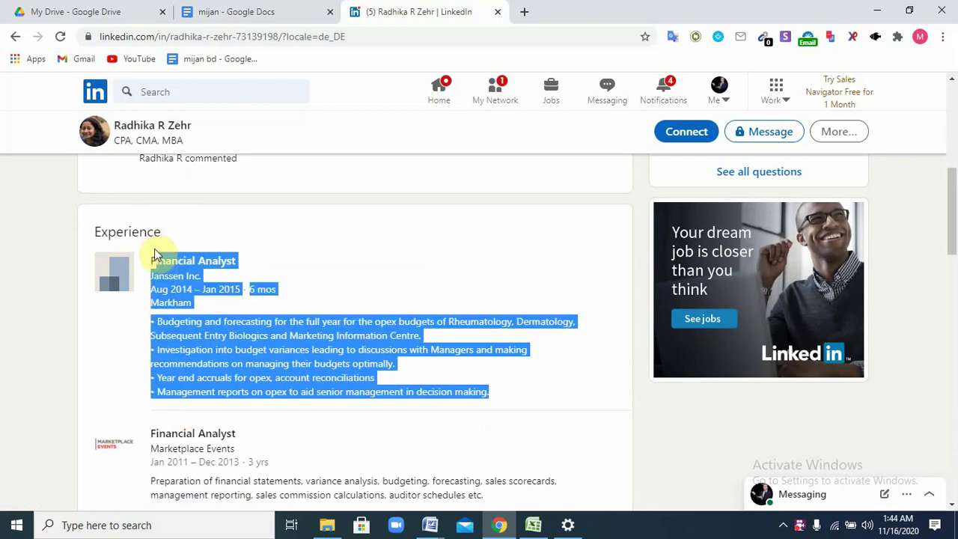
right_click(184, 268)
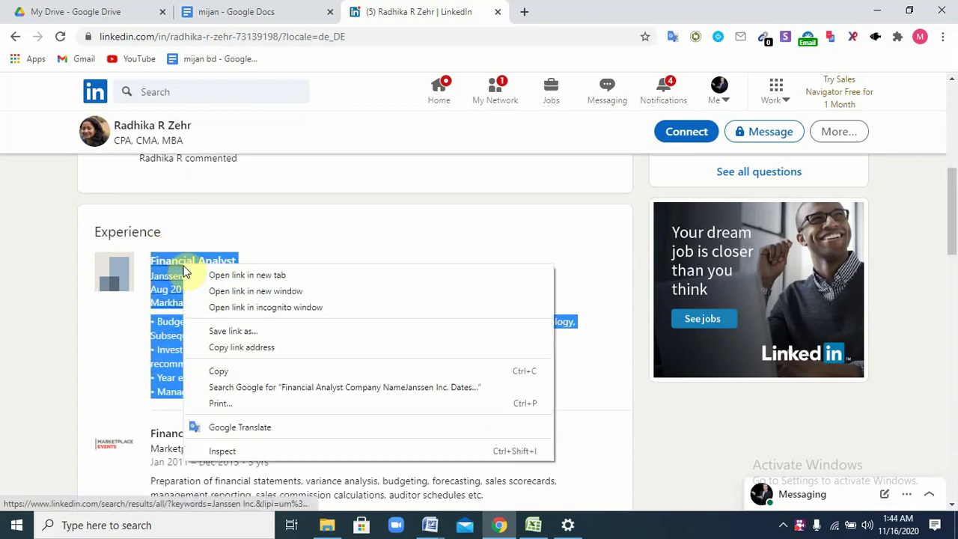
click(254, 372)
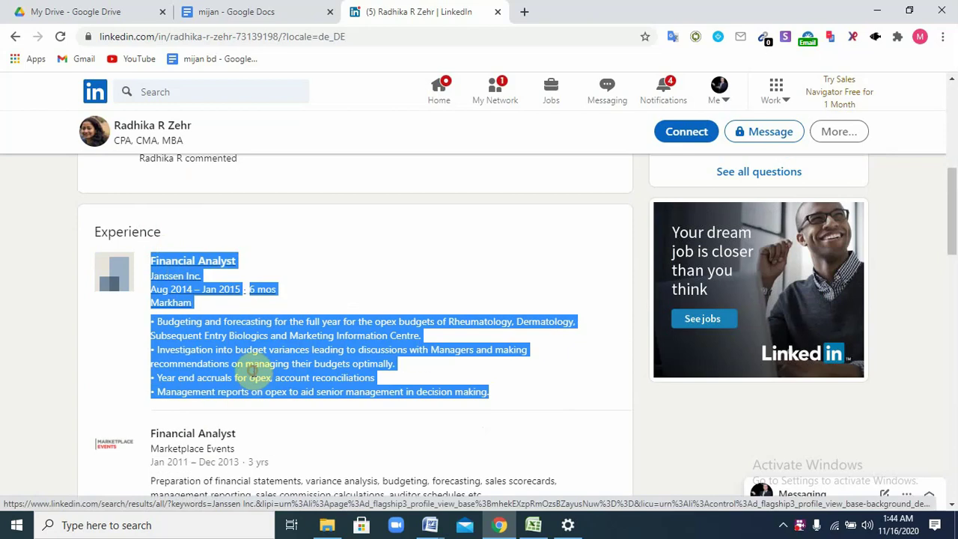
- Switch to Excel, paste the copied entry into cell C2 and delete everything except "Financial Analyst"
click(544, 527)
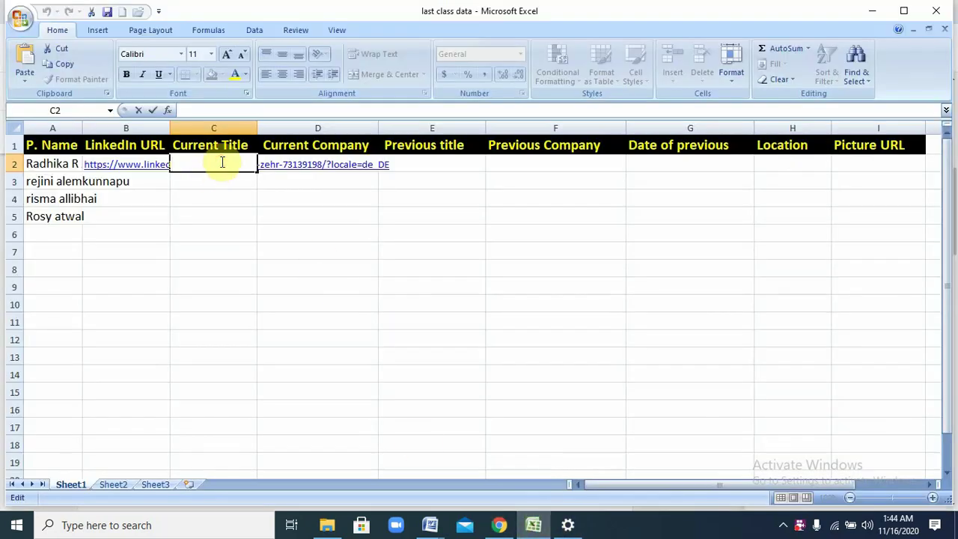
key(ctrl+v)
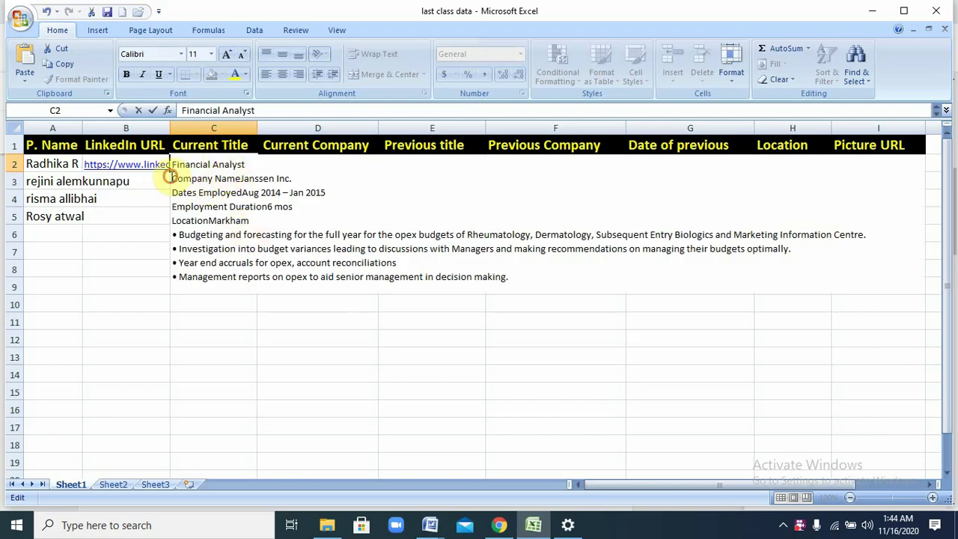
drag(171, 178, 518, 297)
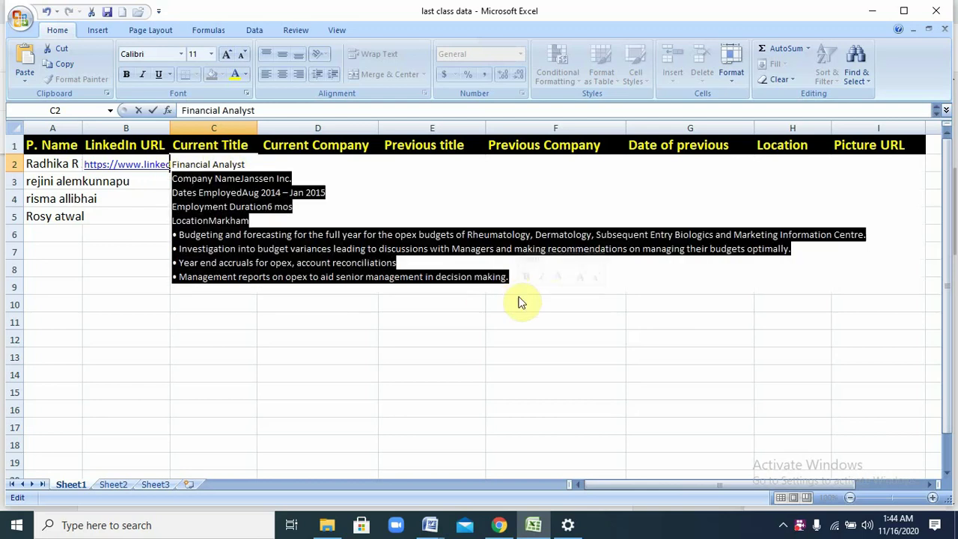
key(Delete)
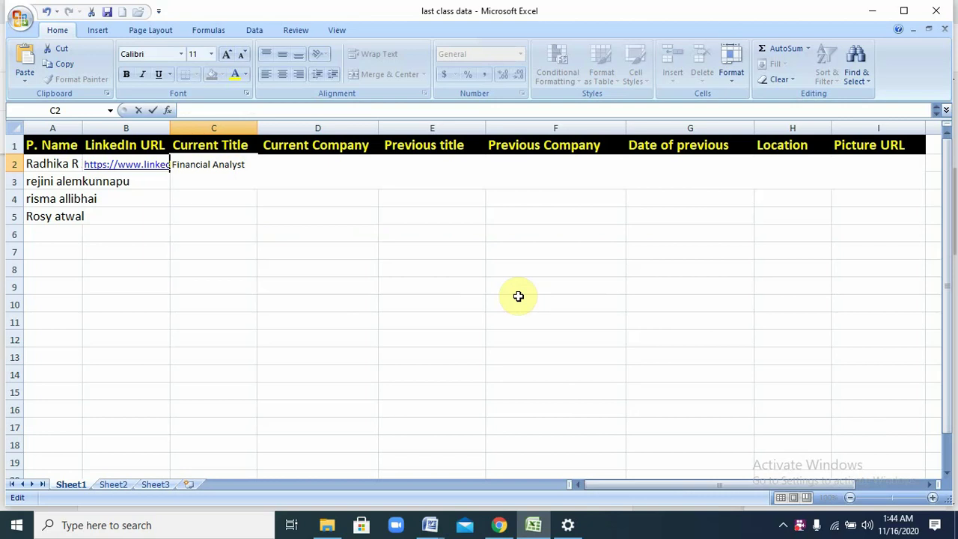
click(293, 300)
- Turn off text wrapping for the Current Title cell C2
click(216, 160)
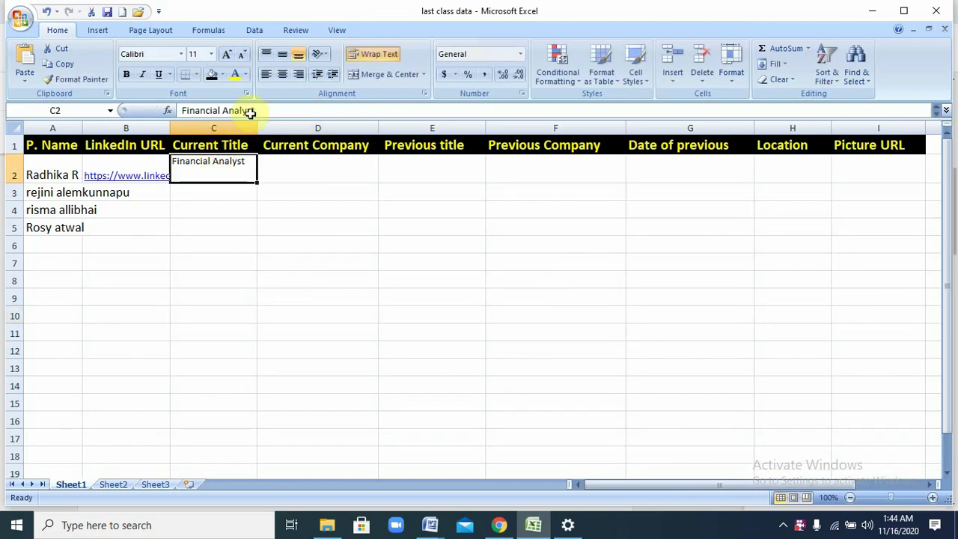
click(370, 54)
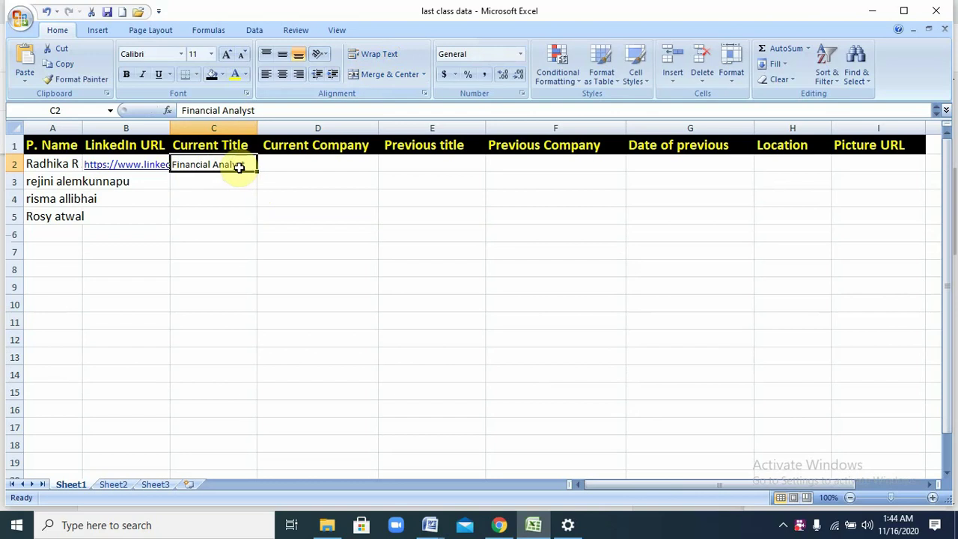
click(239, 202)
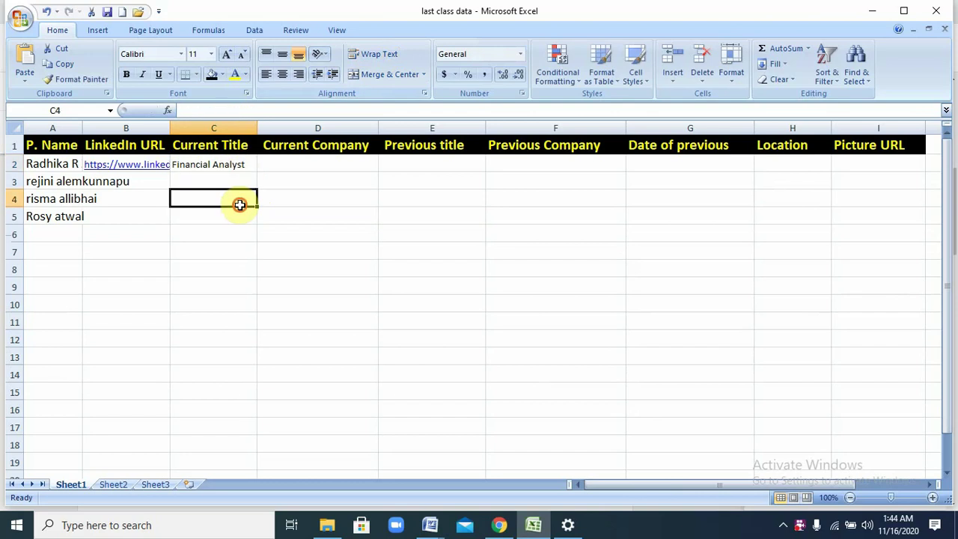
- Paste the copied experience entry into Current Company cell D2 and delete the "Company Name" label with its preceding line break
double_click(310, 162)
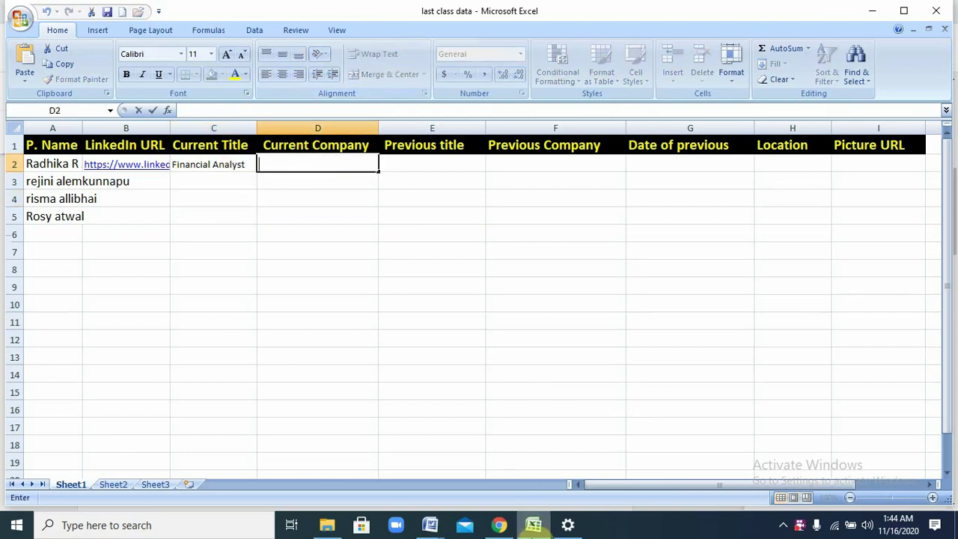
mouse_move(536, 528)
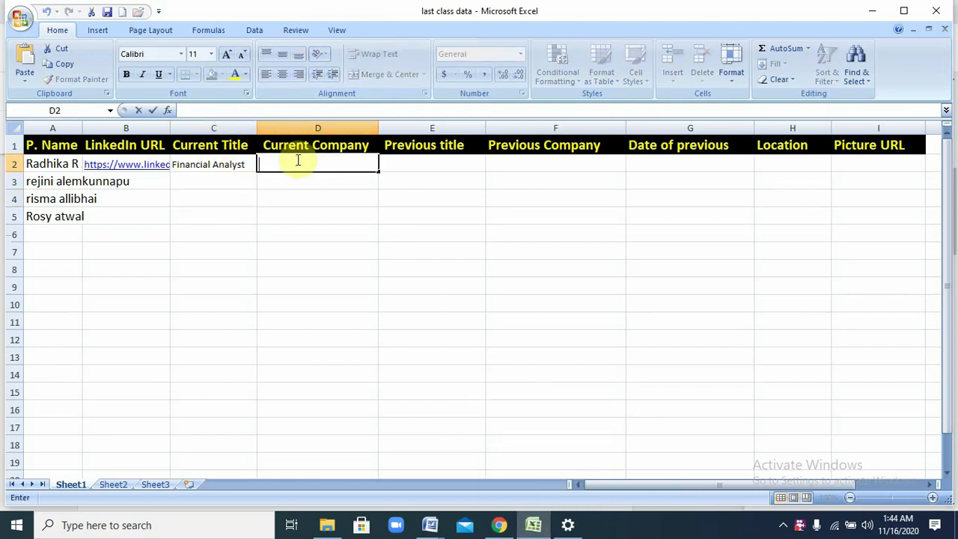
key(ctrl+v)
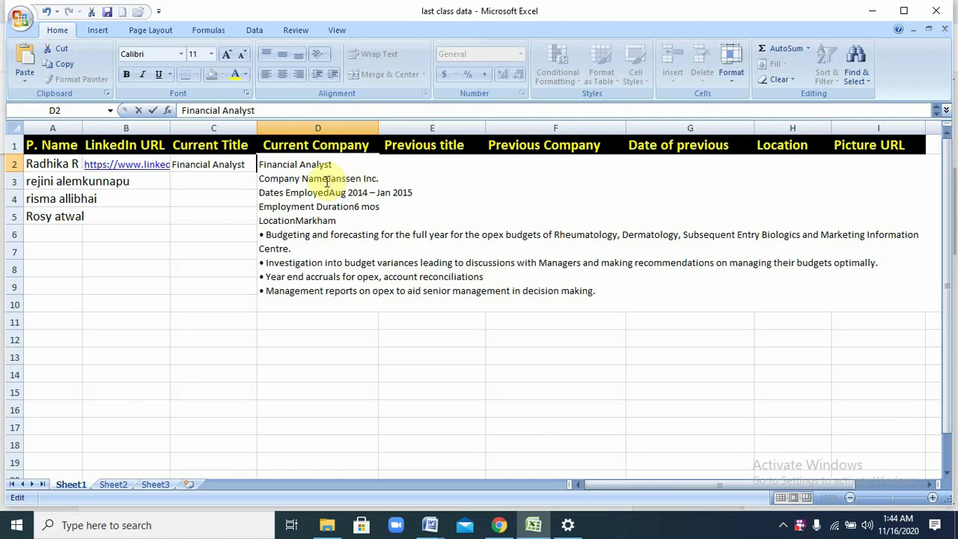
click(326, 180)
key(BackSpace)
key(BackSpace)
key(BackSpace)
key(BackSpace)
key(BackSpace)
key(BackSpace)
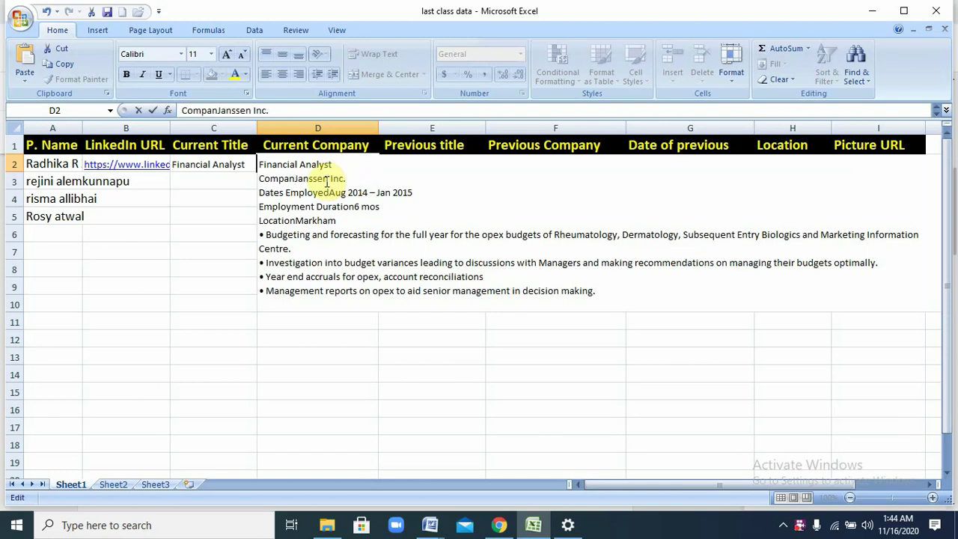
key(BackSpace)
key(BackSpace)
key(BackSpace)
key(BackSpace)
key(BackSpace)
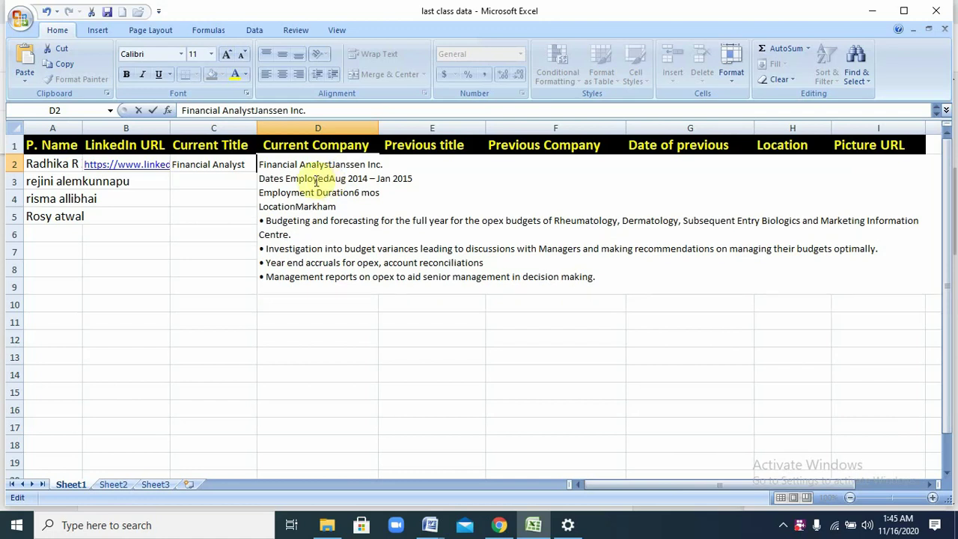
- Delete the dates, location, description and job title text from cell D2, leaving only "Janssen Inc."
drag(263, 181, 520, 297)
key(BackSpace)
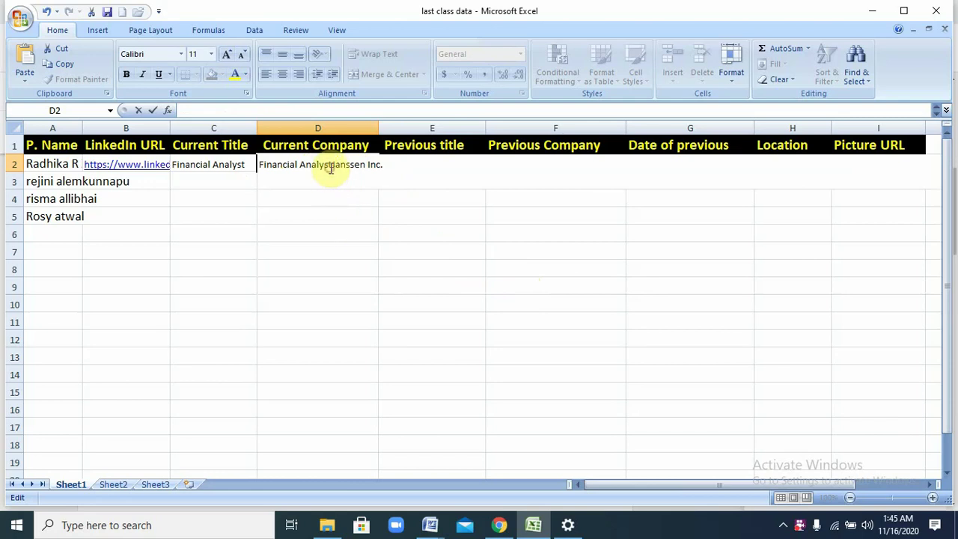
drag(330, 167, 242, 166)
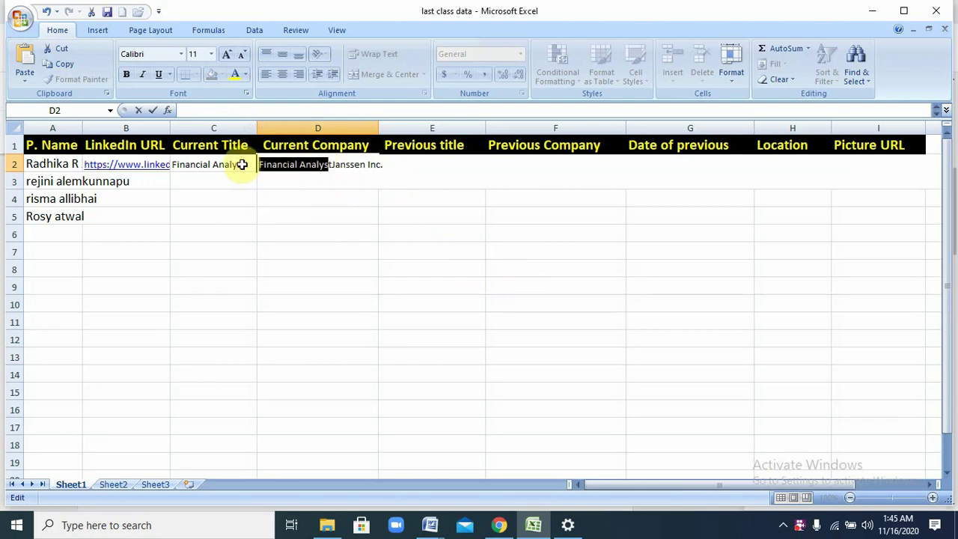
key(BackSpace)
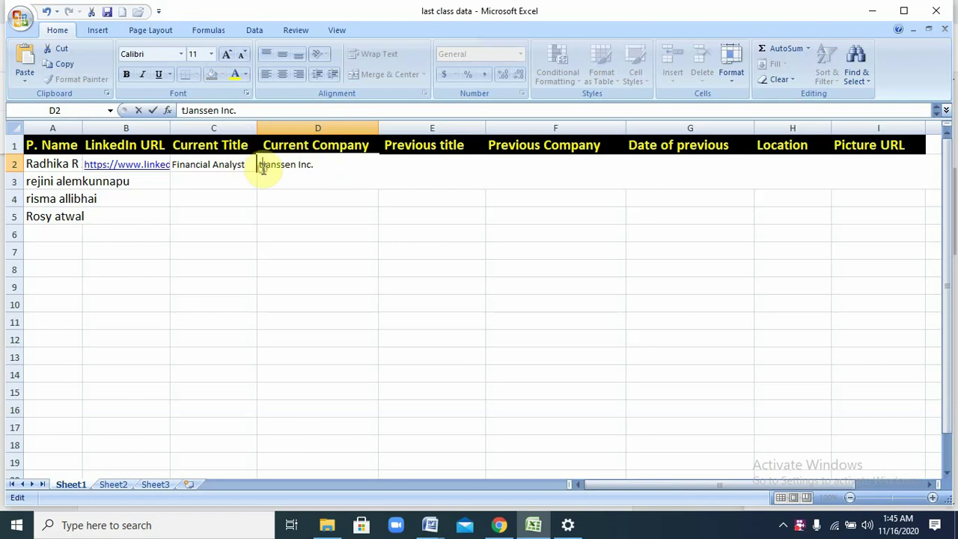
key(Delete)
click(289, 231)
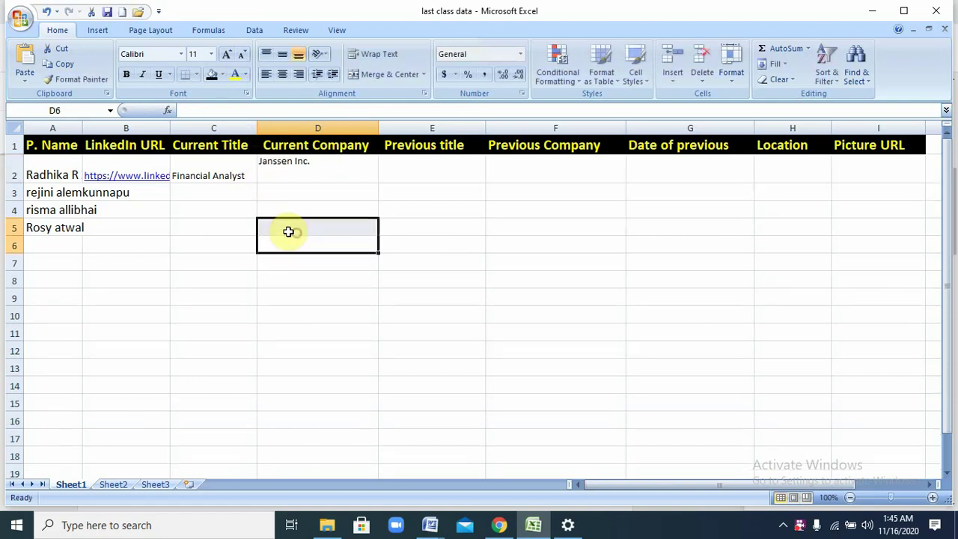
- Turn off text wrapping for Current Company cell D2 and open Previous title cell E2 for editing
click(283, 177)
click(378, 54)
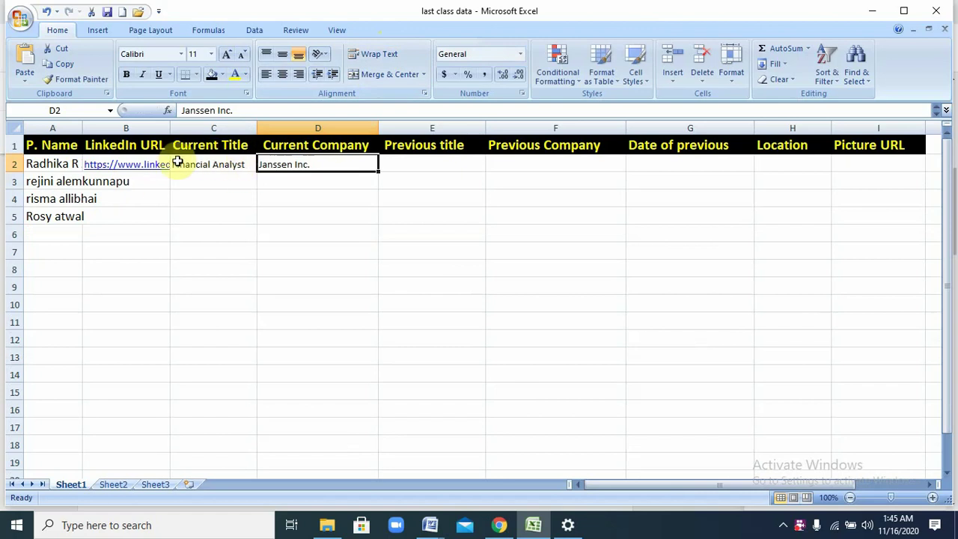
click(355, 182)
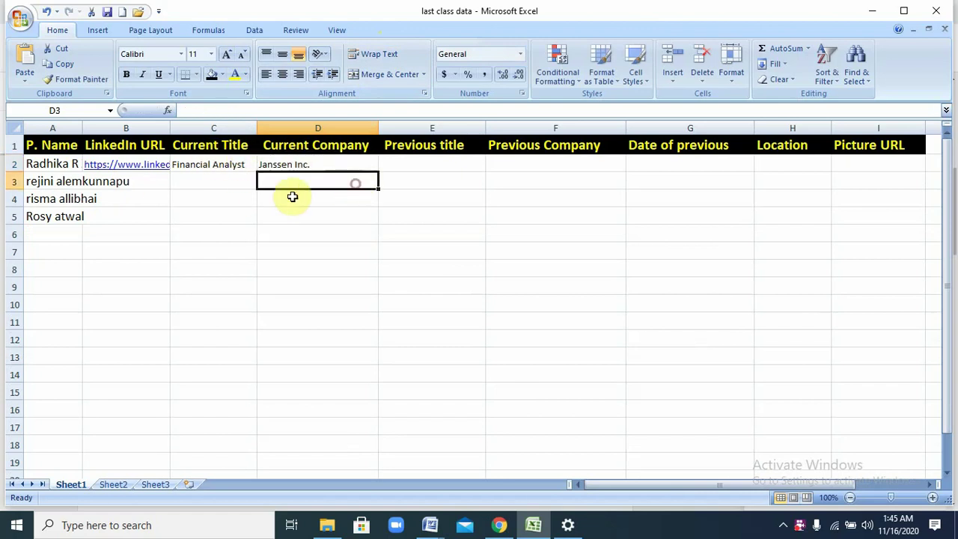
double_click(449, 160)
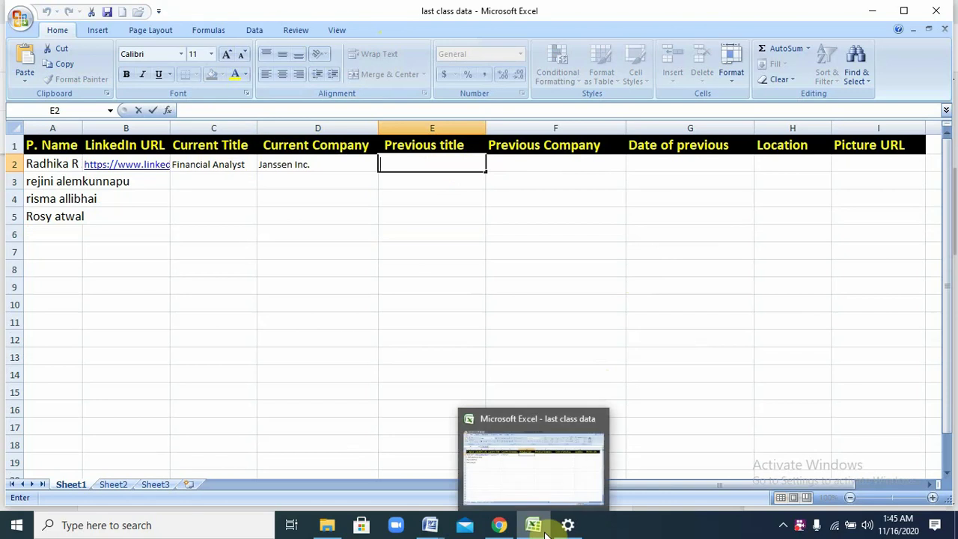
click(499, 525)
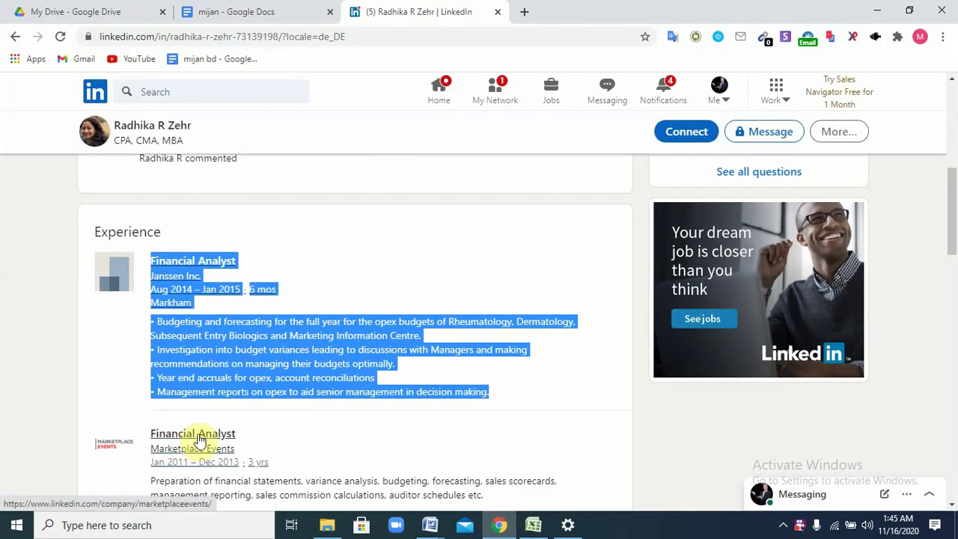
click(268, 443)
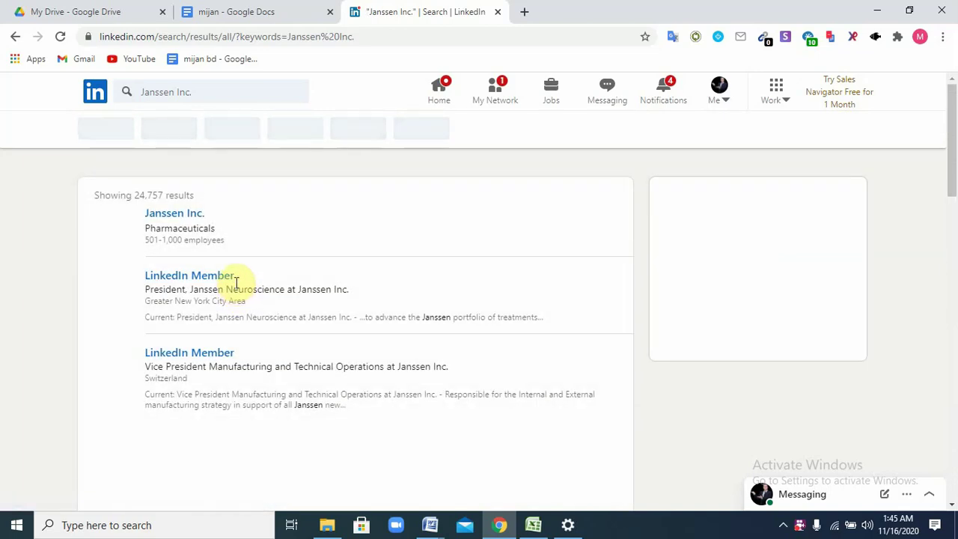
scroll(235, 283, down, 3)
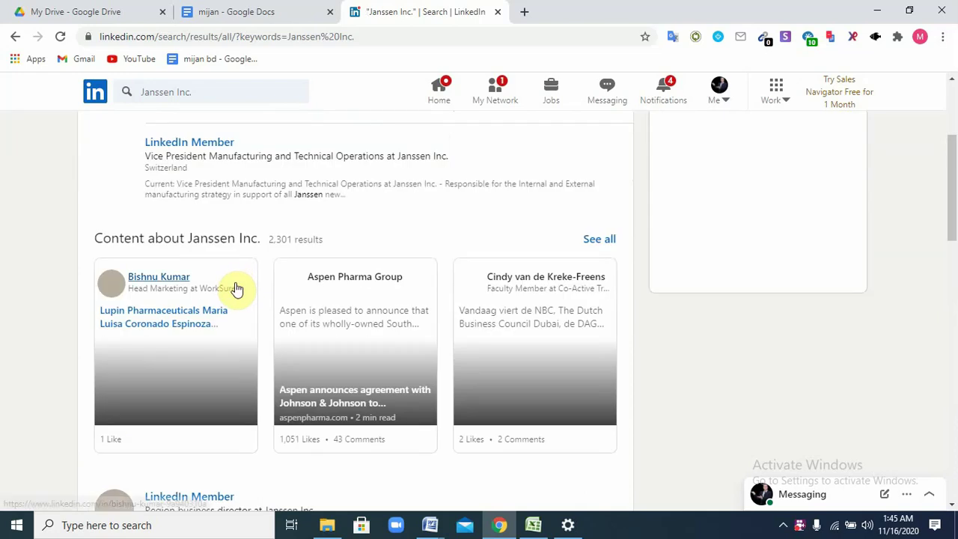
click(15, 37)
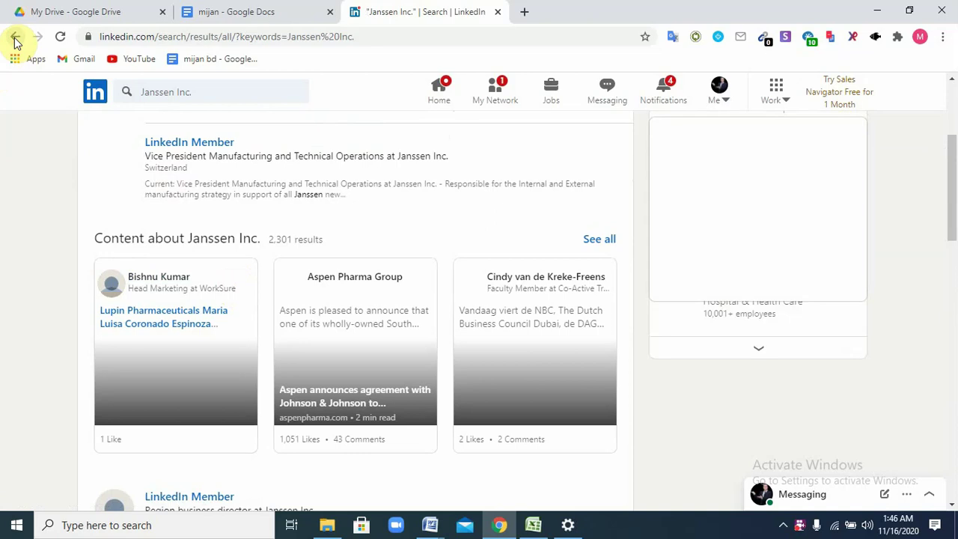
click(15, 38)
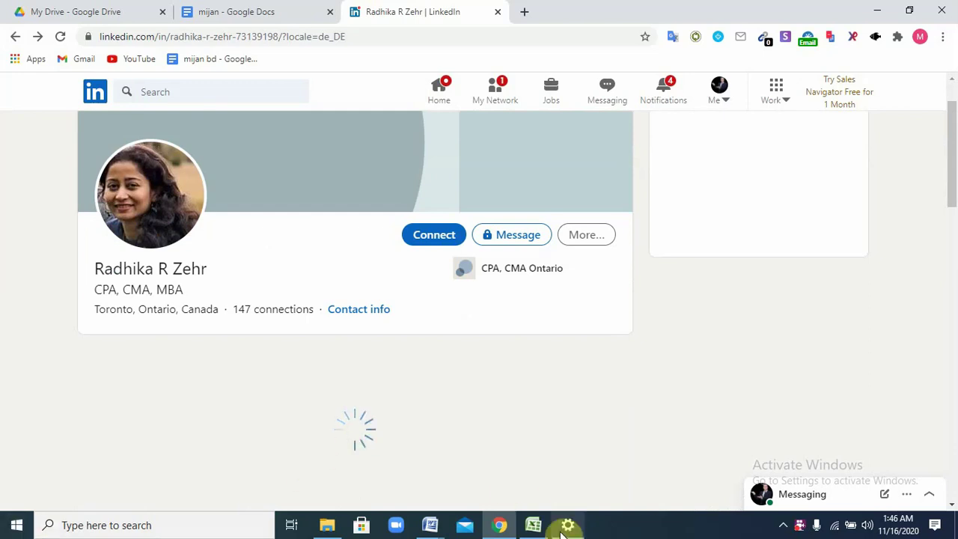
click(533, 525)
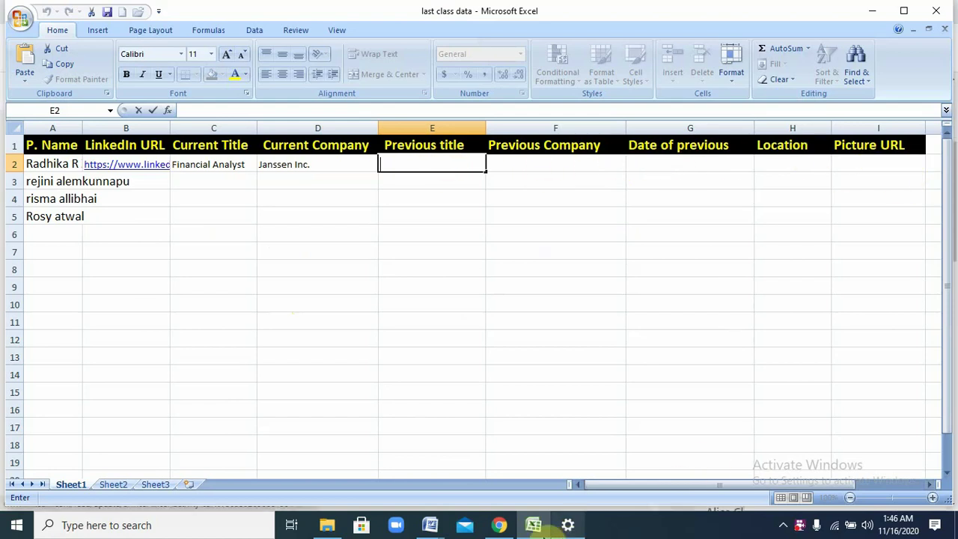
mouse_move(567, 527)
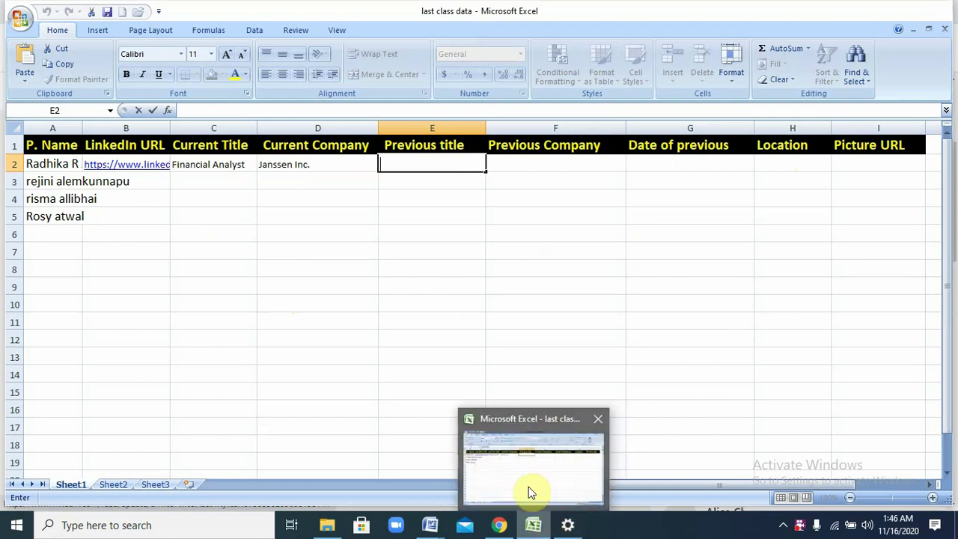
- Switch to Chrome and copy the Marketplace Events entry from the profile's Experience section
click(508, 526)
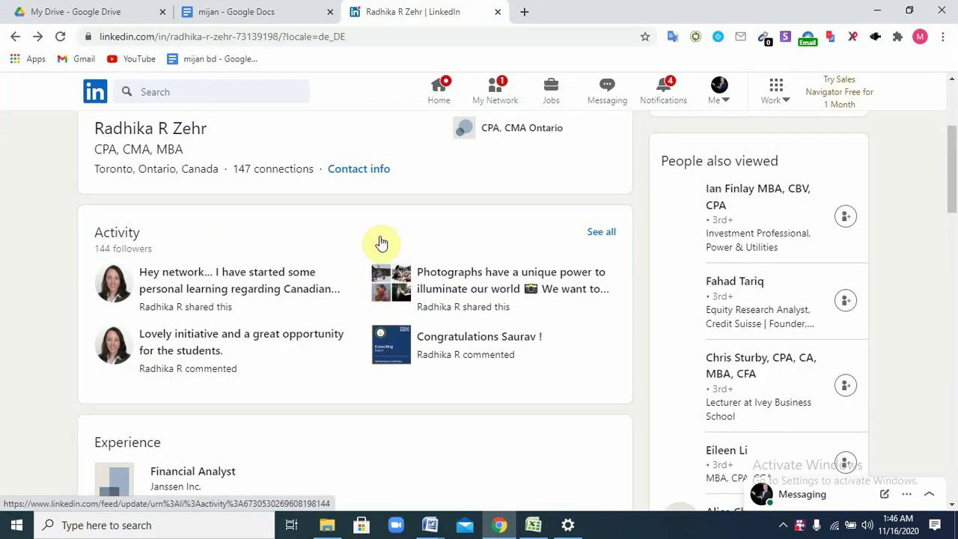
scroll(188, 385, down, 2)
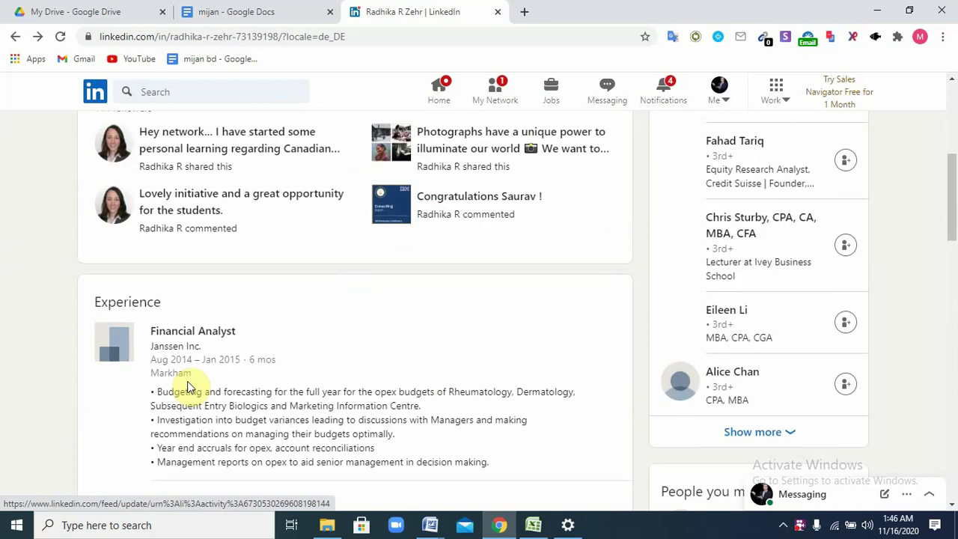
scroll(188, 385, down, 1)
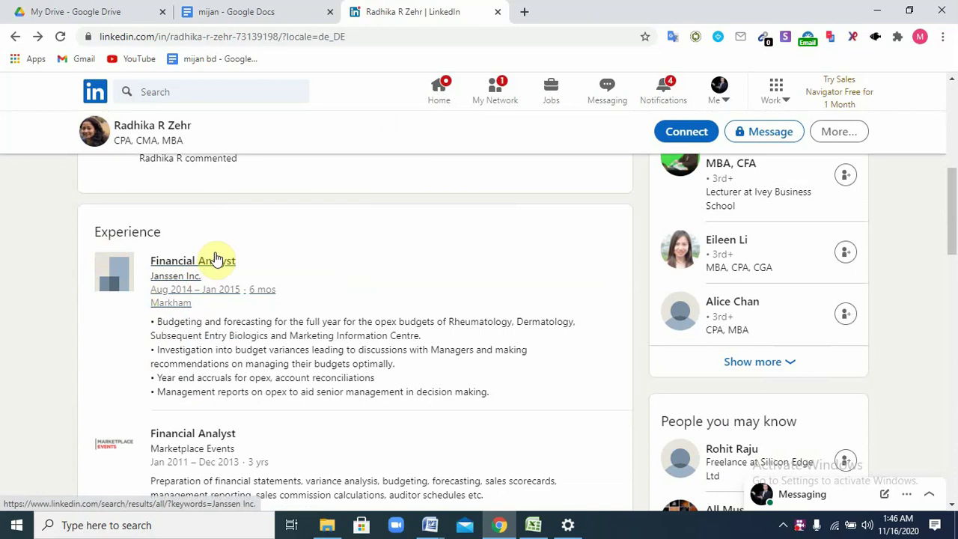
scroll(204, 277, down, 1)
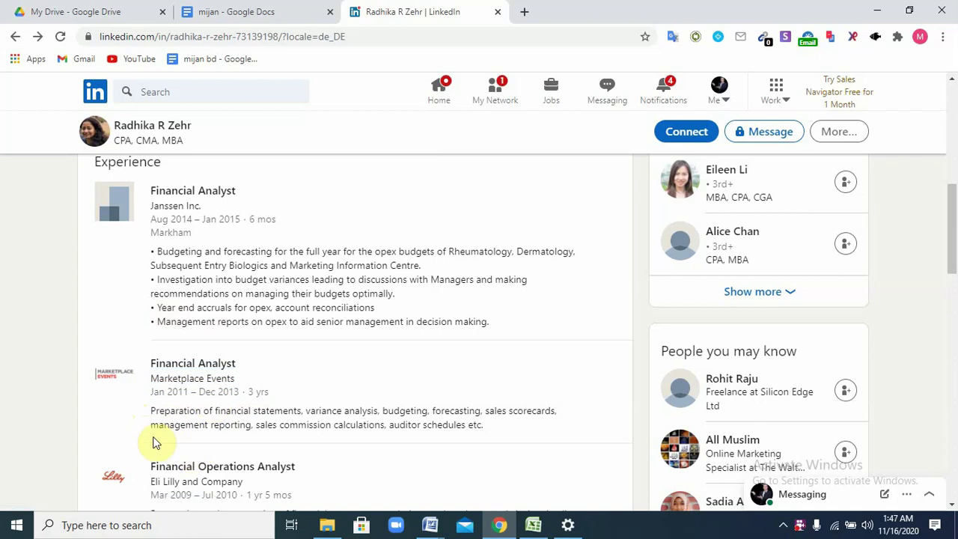
drag(188, 437, 145, 359)
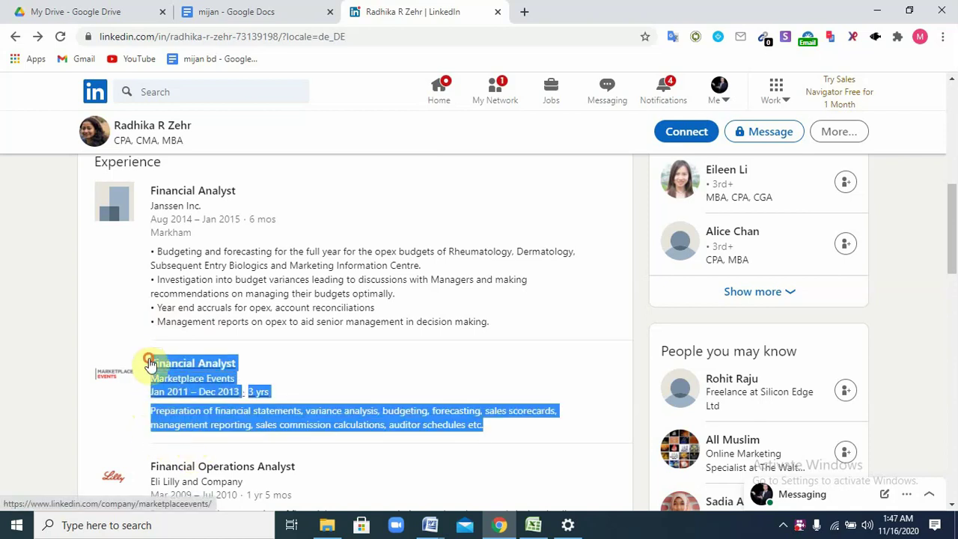
right_click(182, 372)
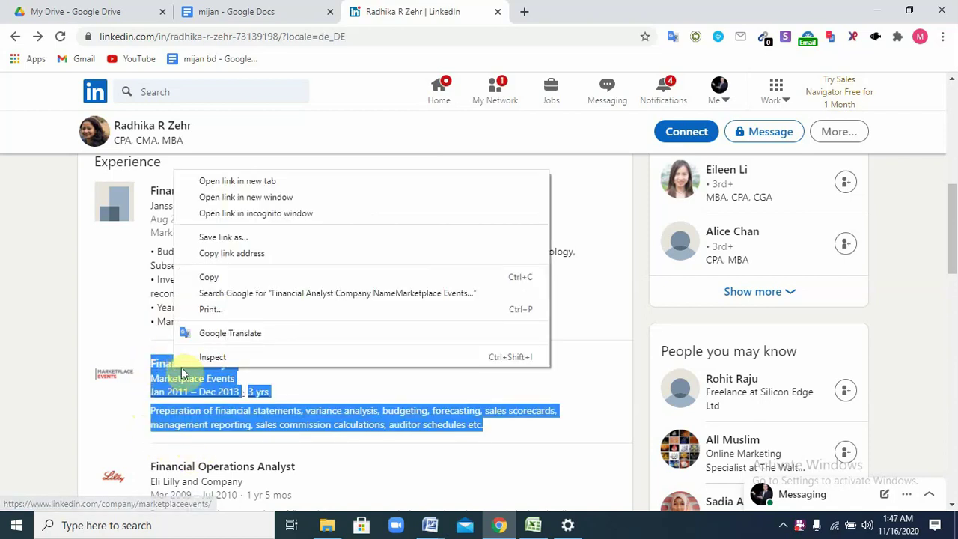
click(224, 277)
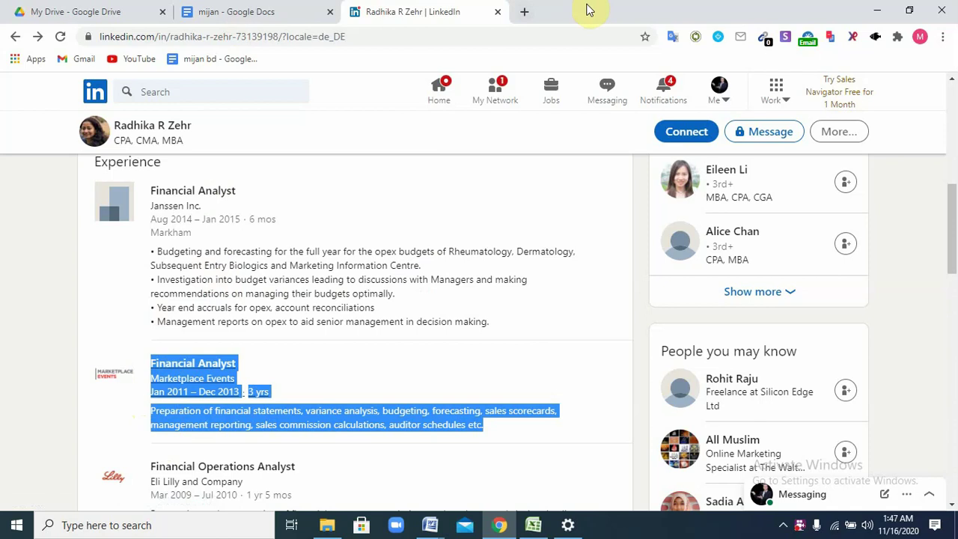
- Switch to Excel, paste the copied entry into Previous title cell E2 and delete everything except "Financial Analyst"
click(533, 524)
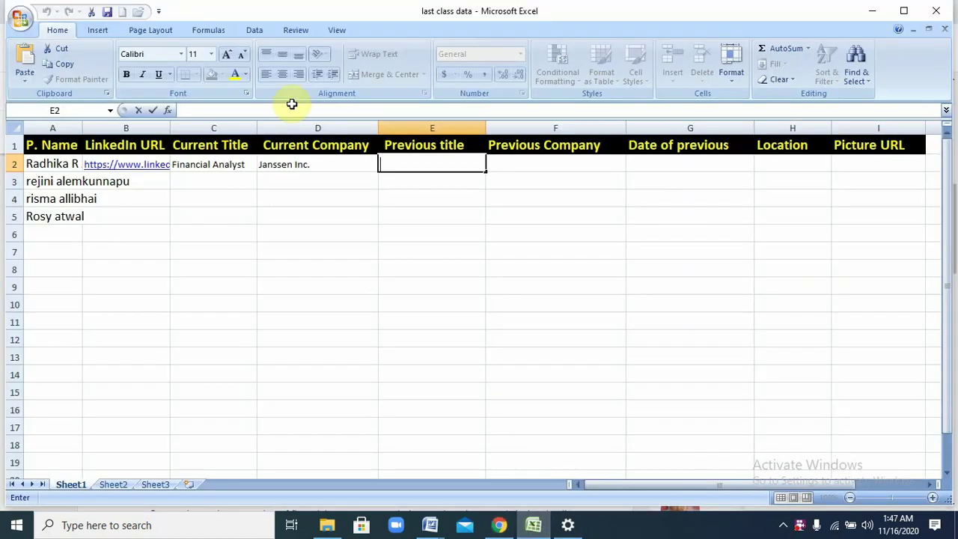
click(411, 163)
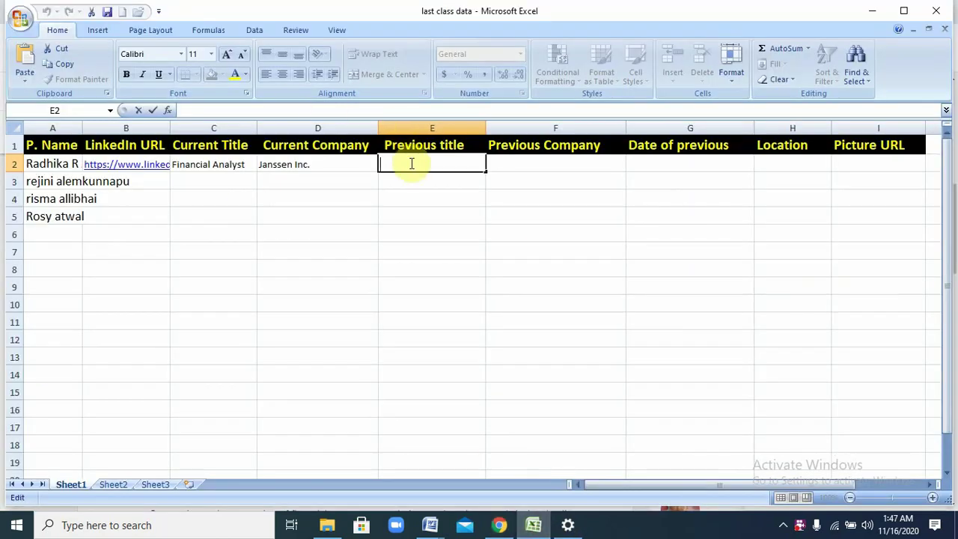
key(ctrl+v)
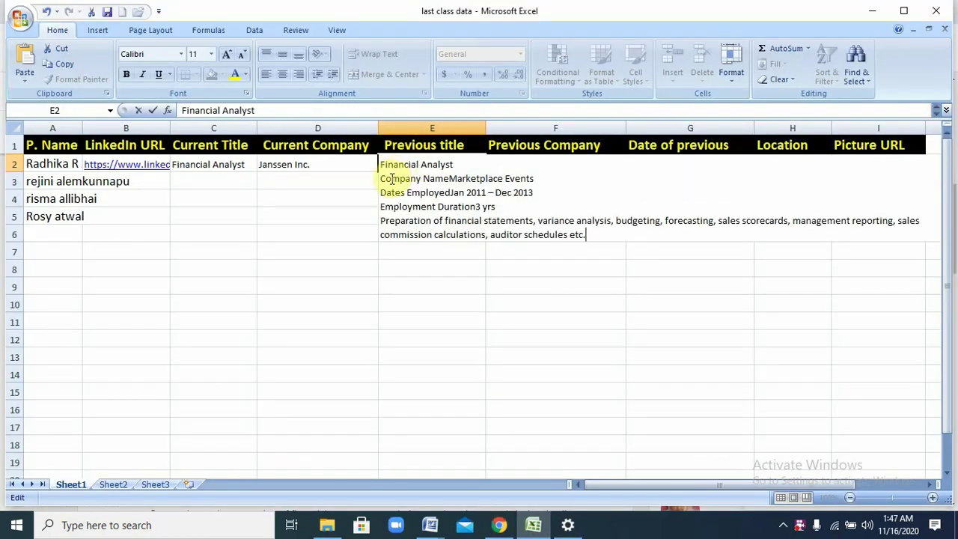
drag(381, 179, 602, 272)
key(Delete)
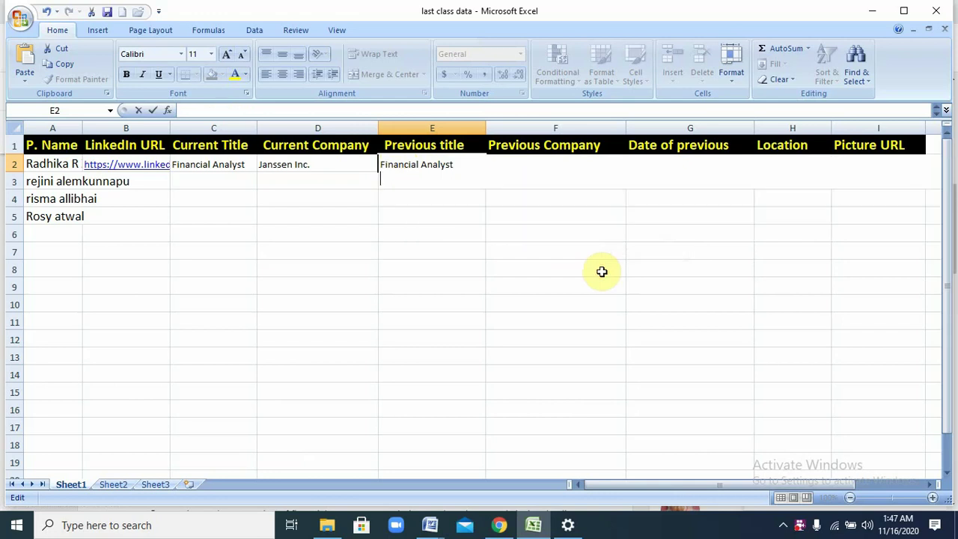
- Turn off text wrapping for the Previous title cell E2
click(434, 257)
click(445, 178)
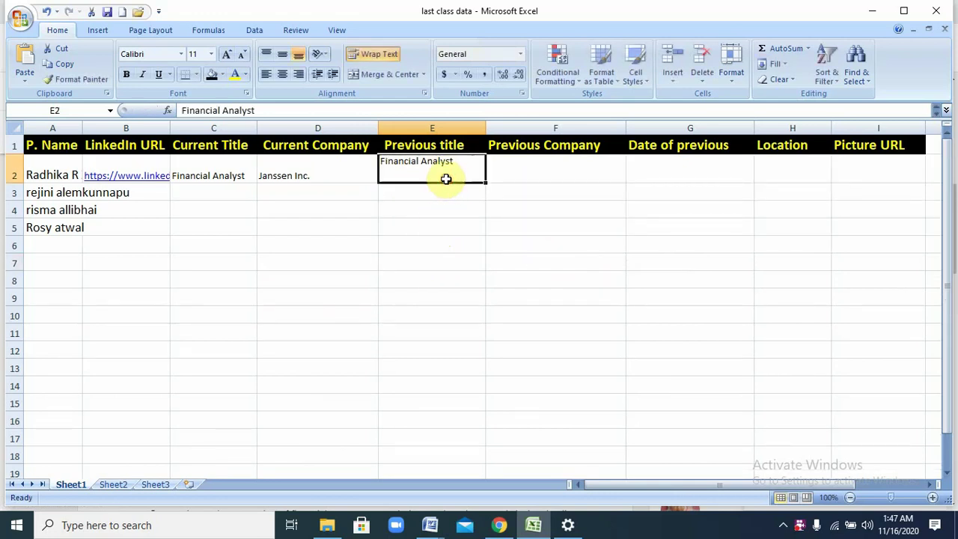
click(401, 58)
- Paste the copied experience entry into Previous Company cell F2 and delete the "Company Name" label
double_click(544, 160)
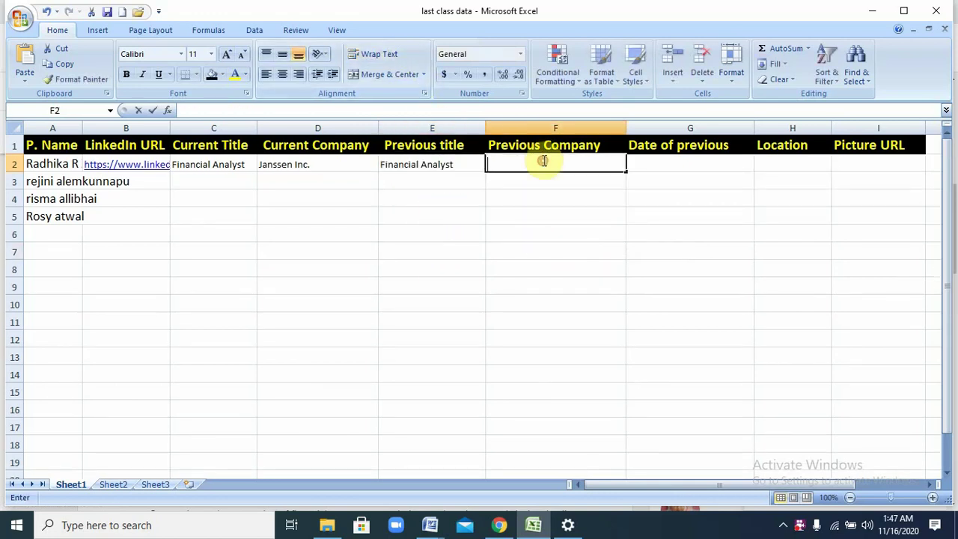
key(ctrl+v)
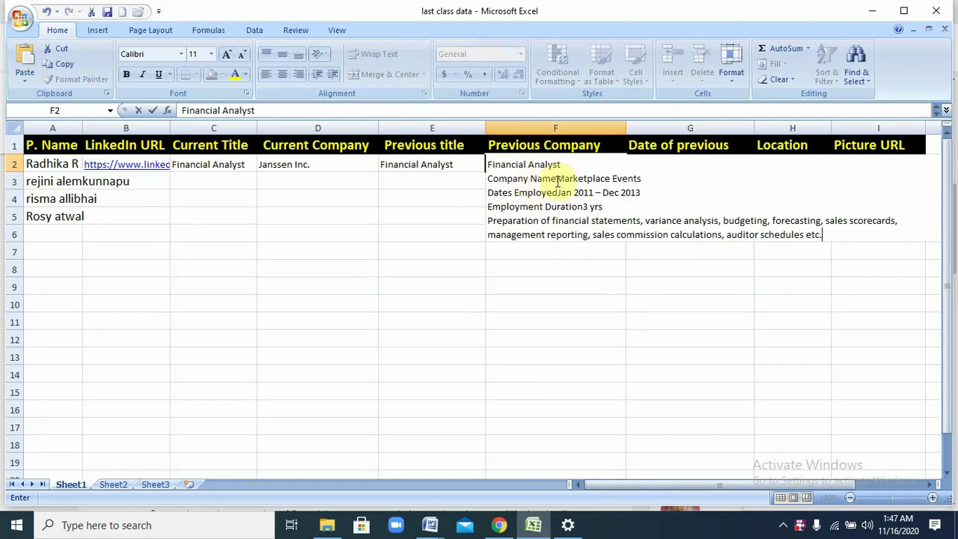
key(BackSpace)
key(BackSpace)
key(BackSpace)
key(BackSpace)
key(BackSpace)
key(BackSpace)
key(BackSpace)
key(BackSpace)
key(BackSpace)
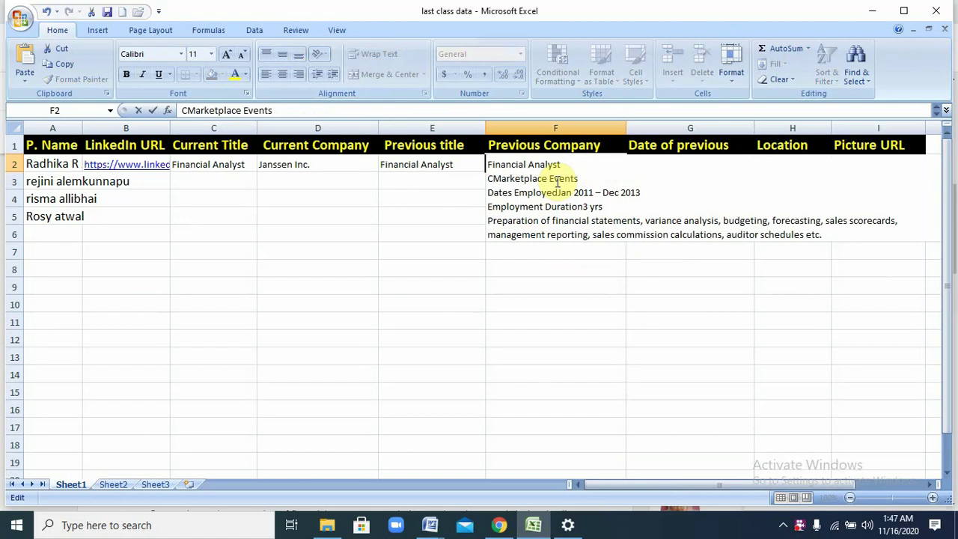
key(BackSpace)
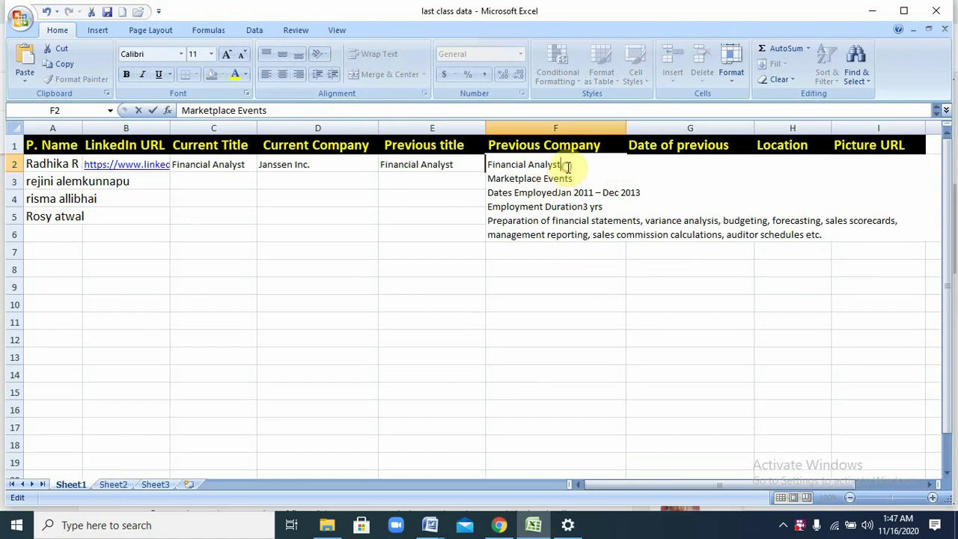
- Delete the job title, dates, duration and description text from cell F2, leaving only "Marketplace Events"
key(BackSpace)
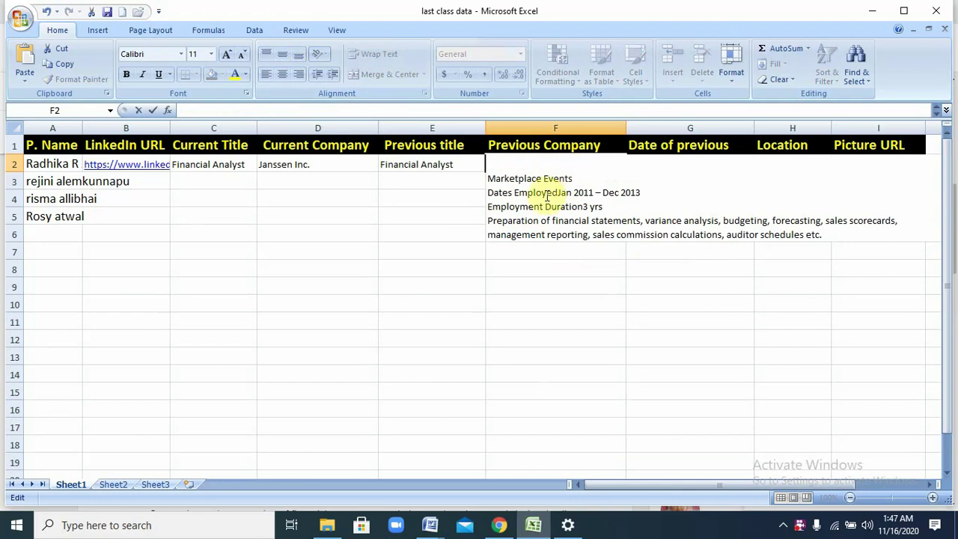
drag(488, 193, 757, 248)
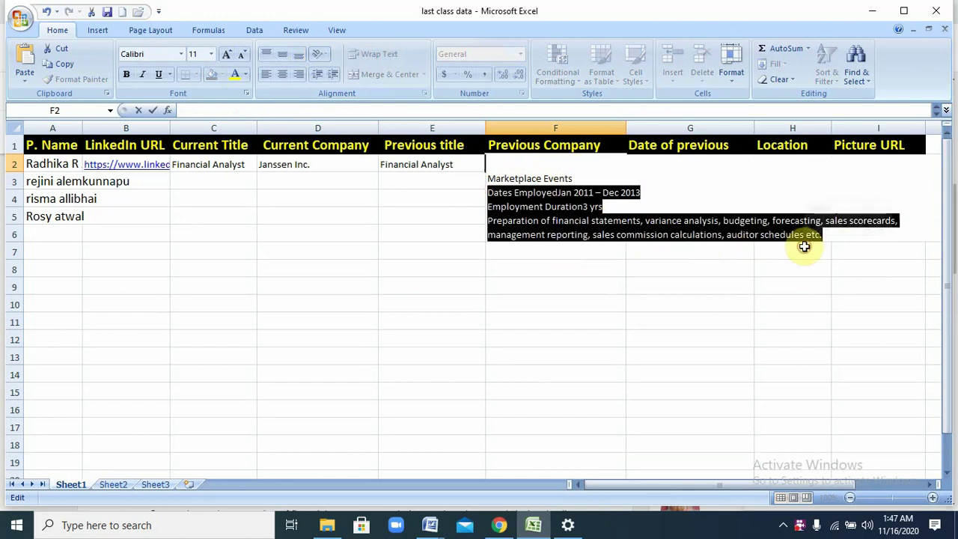
key(BackSpace)
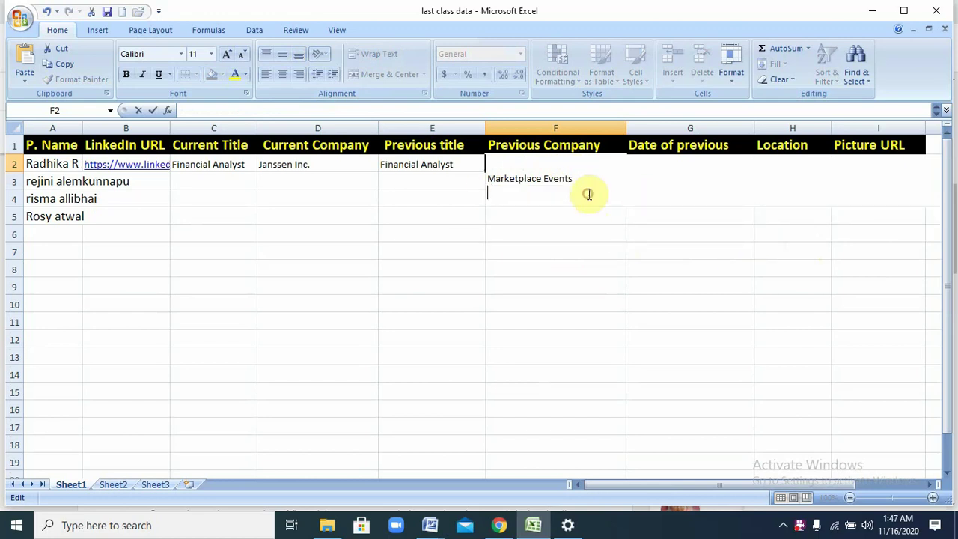
- Turn off text wrapping for the Previous Company cell F2
click(557, 263)
click(567, 176)
click(395, 58)
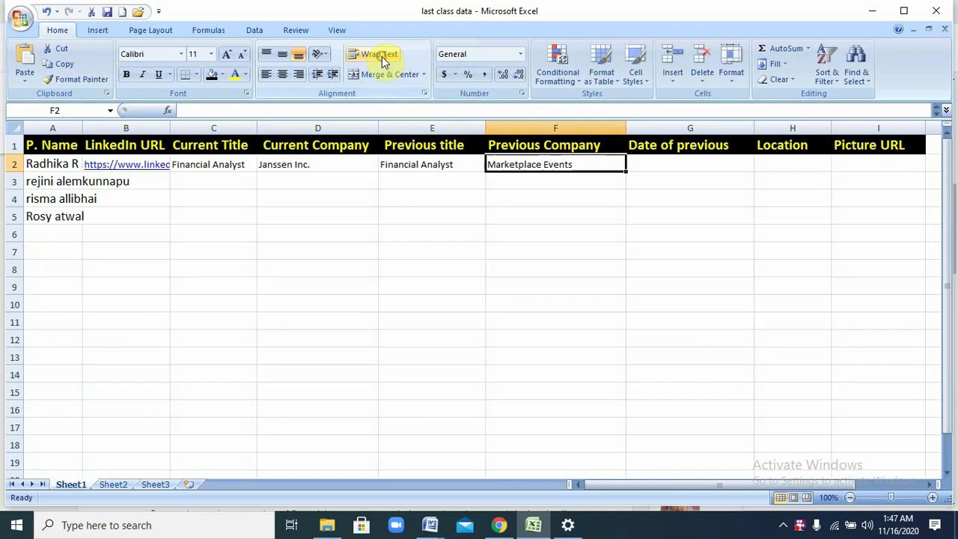
click(571, 197)
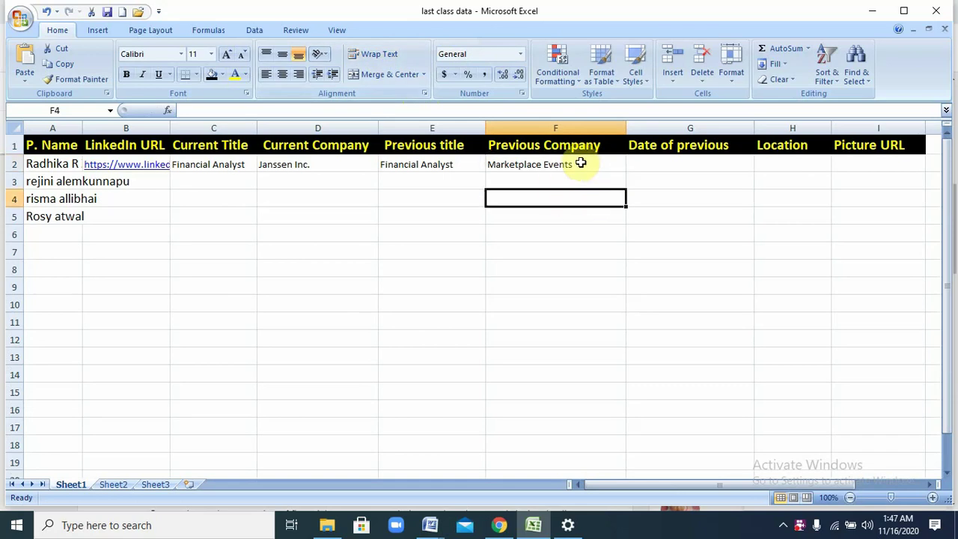
- Paste the copied experience entry into Date of previous cell G2 and delete all text before "2011 – Dec 2013"
double_click(657, 166)
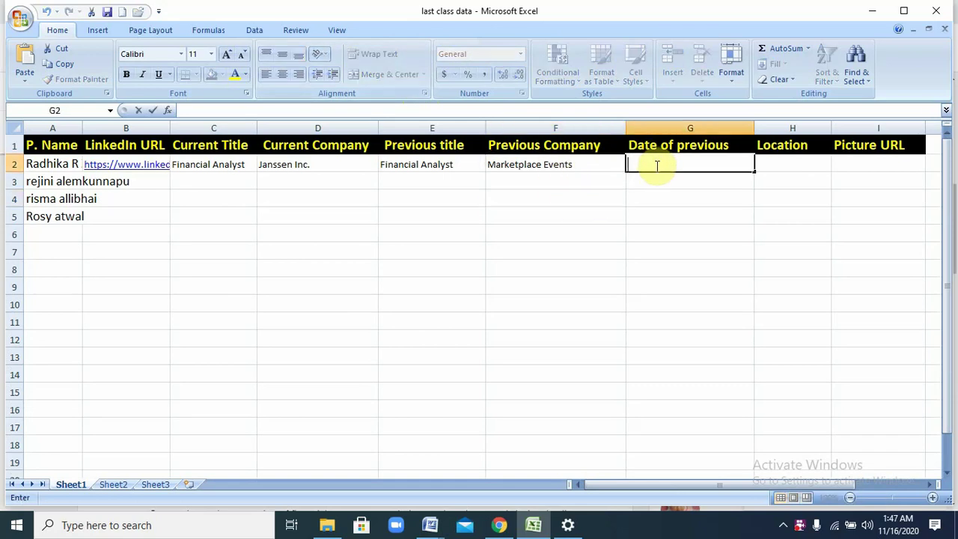
key(ctrl+v)
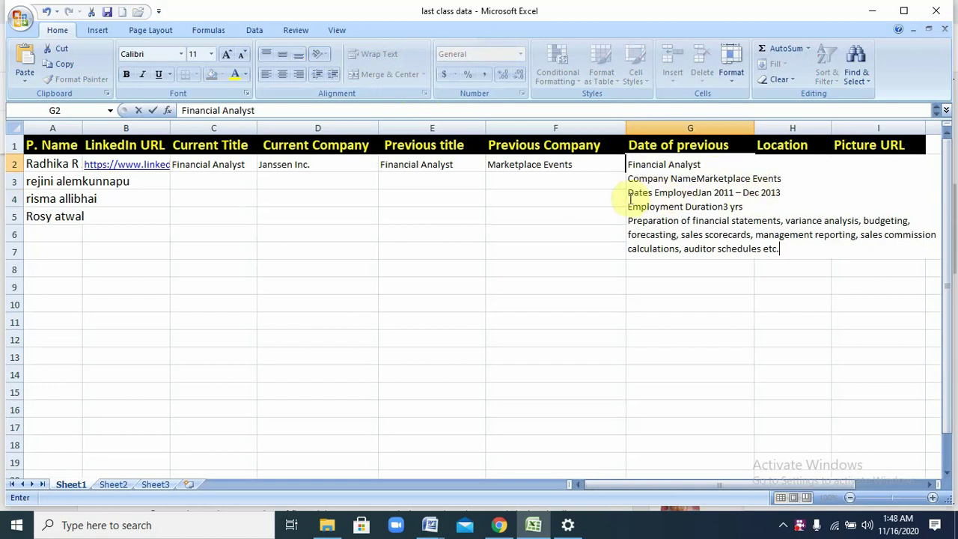
click(712, 192)
key(BackSpace)
key(BackSpace)
key(BackSpace)
key(BackSpace)
key(BackSpace)
key(BackSpace)
key(BackSpace)
key(BackSpace)
key(BackSpace)
key(BackSpace)
key(BackSpace)
key(BackSpace)
key(BackSpace)
key(BackSpace)
key(BackSpace)
key(BackSpace)
key(BackSpace)
key(BackSpace)
key(BackSpace)
key(BackSpace)
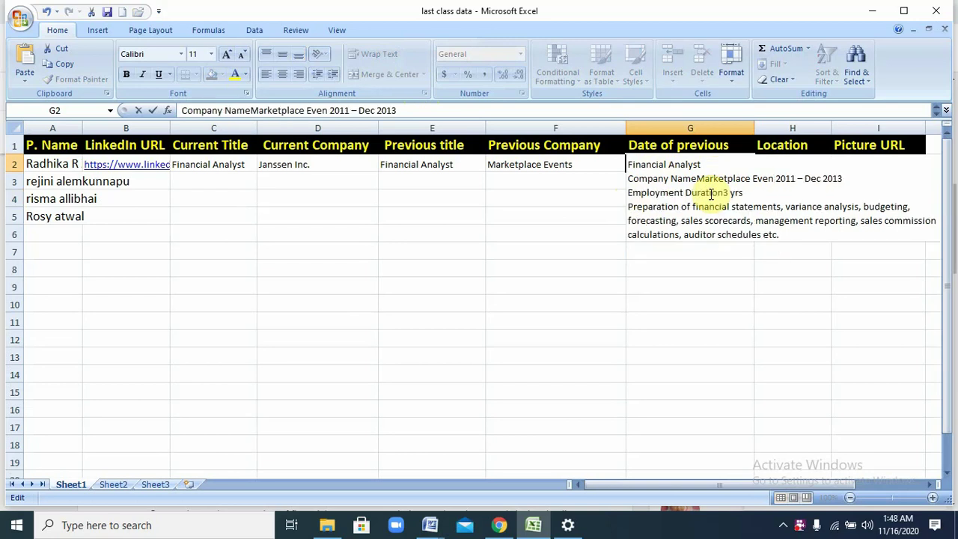
key(BackSpace)
key(BackSpace)
key(BackSpace)
key(BackSpace)
key(BackSpace)
key(BackSpace)
key(BackSpace)
key(BackSpace)
key(BackSpace)
key(BackSpace)
key(BackSpace)
key(BackSpace)
key(BackSpace)
key(BackSpace)
key(BackSpace)
key(BackSpace)
key(BackSpace)
key(BackSpace)
key(BackSpace)
key(BackSpace)
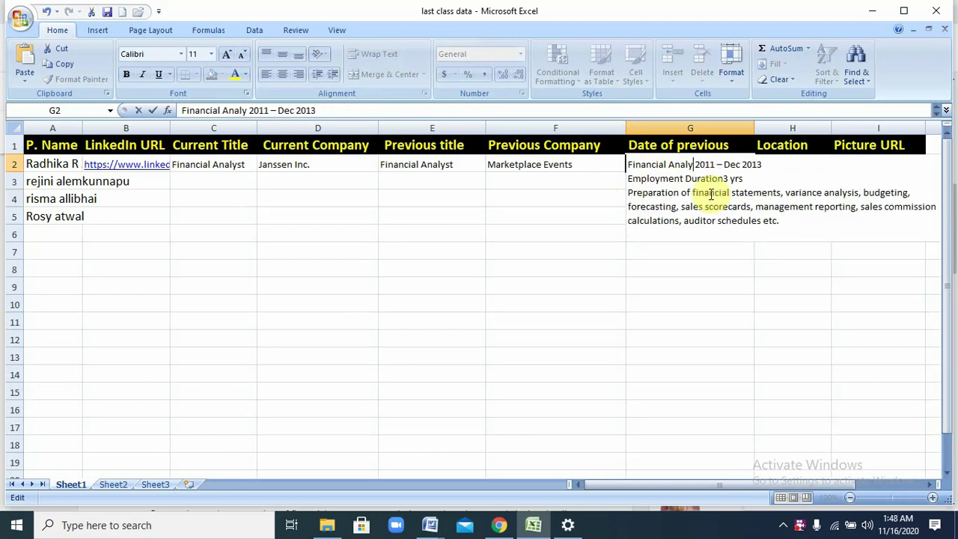
key(BackSpace)
key(BackSpace)
key(BackSpace)
key(BackSpace)
key(BackSpace)
key(BackSpace)
key(BackSpace)
key(BackSpace)
key(BackSpace)
key(BackSpace)
key(BackSpace)
key(BackSpace)
key(BackSpace)
key(BackSpace)
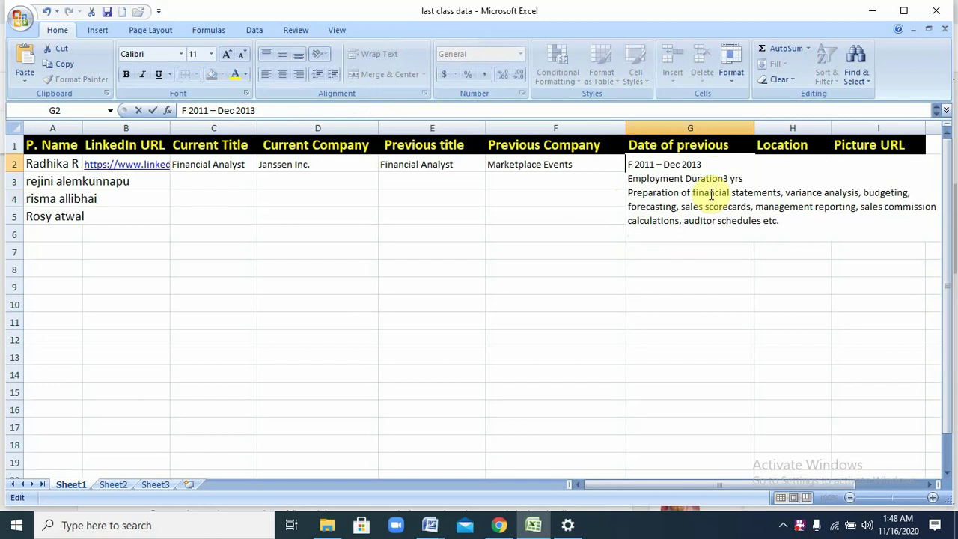
key(BackSpace)
key(BackSpace)
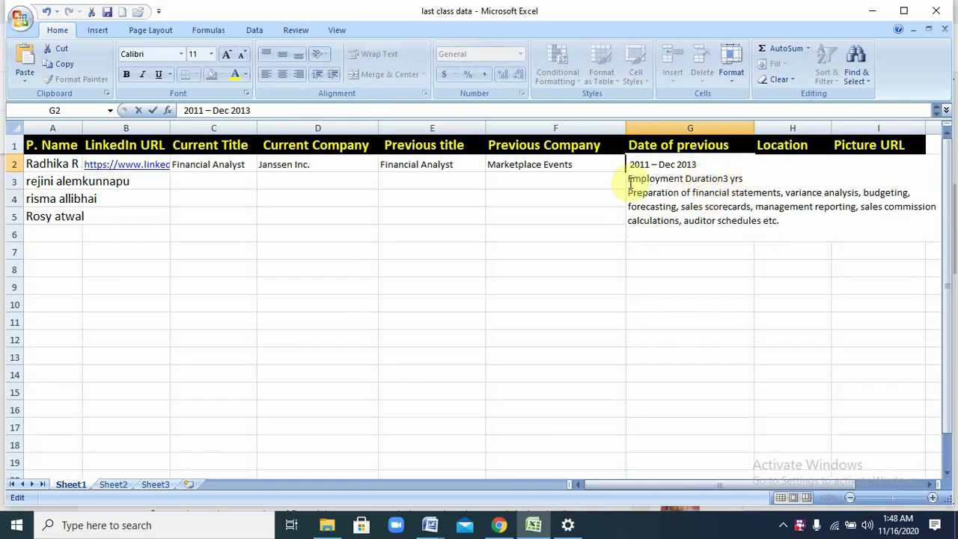
- Delete the employment duration and job description from cell G2, leaving only the date range
drag(627, 180, 774, 240)
key(BackSpace)
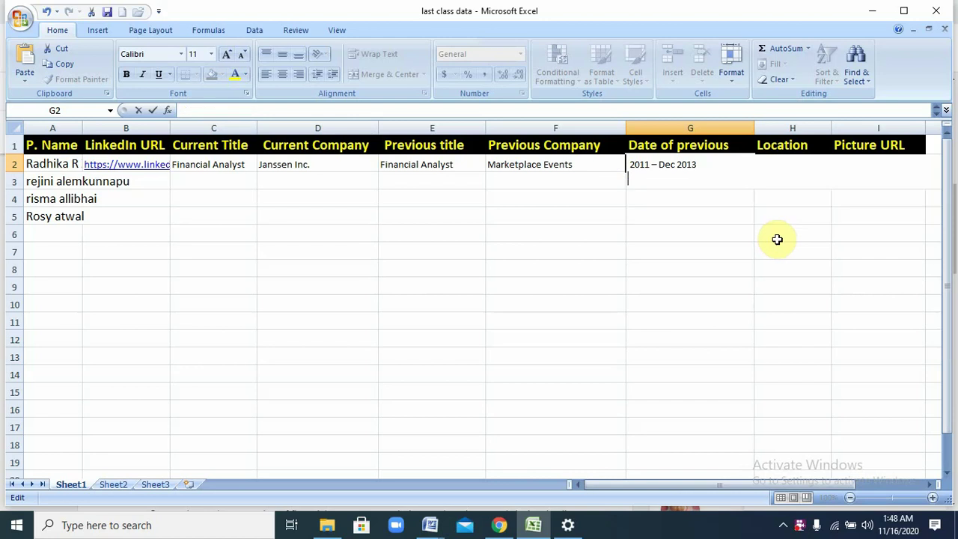
click(649, 283)
- Turn off text wrapping for the Date of previous cell G2
click(676, 174)
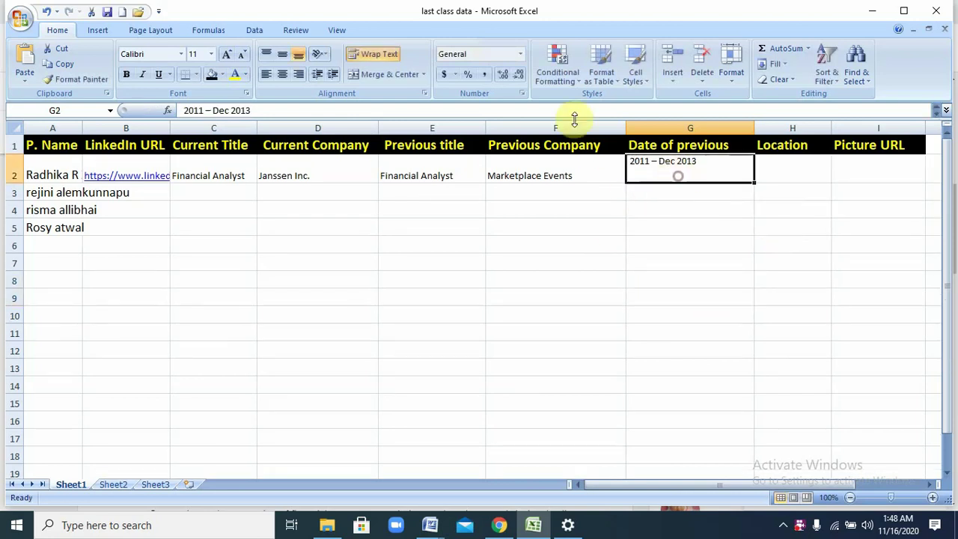
click(390, 57)
click(577, 265)
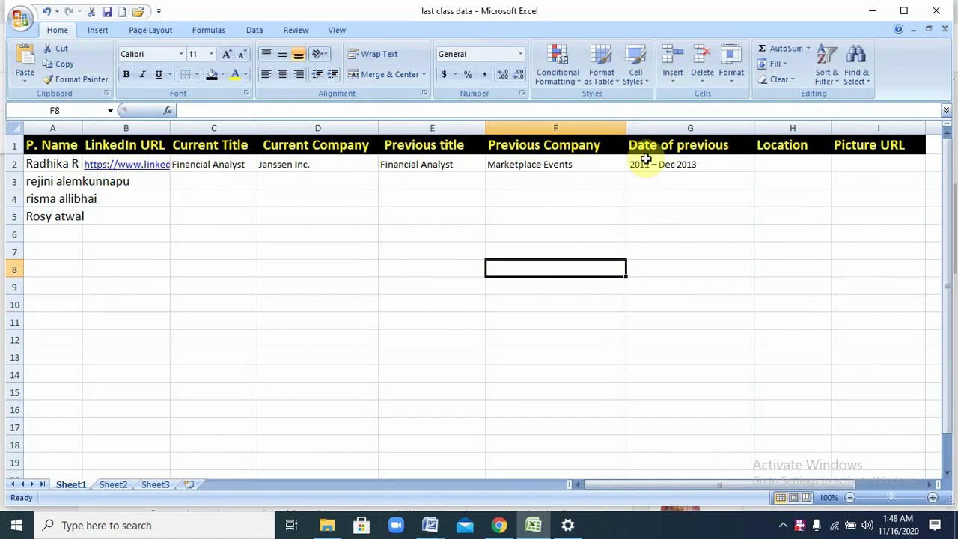
- Switch to Chrome and copy the country "Canada" from the location line of the LinkedIn profile
double_click(791, 163)
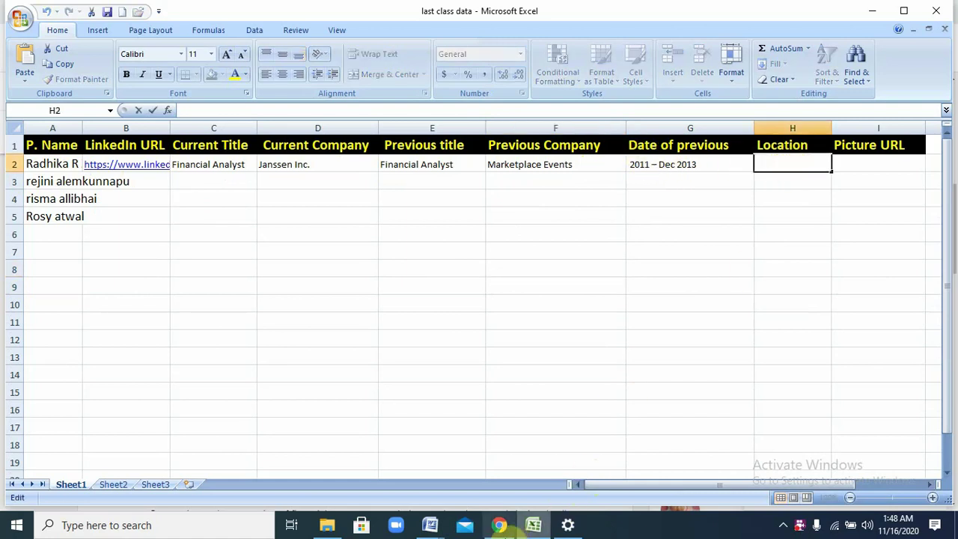
click(497, 525)
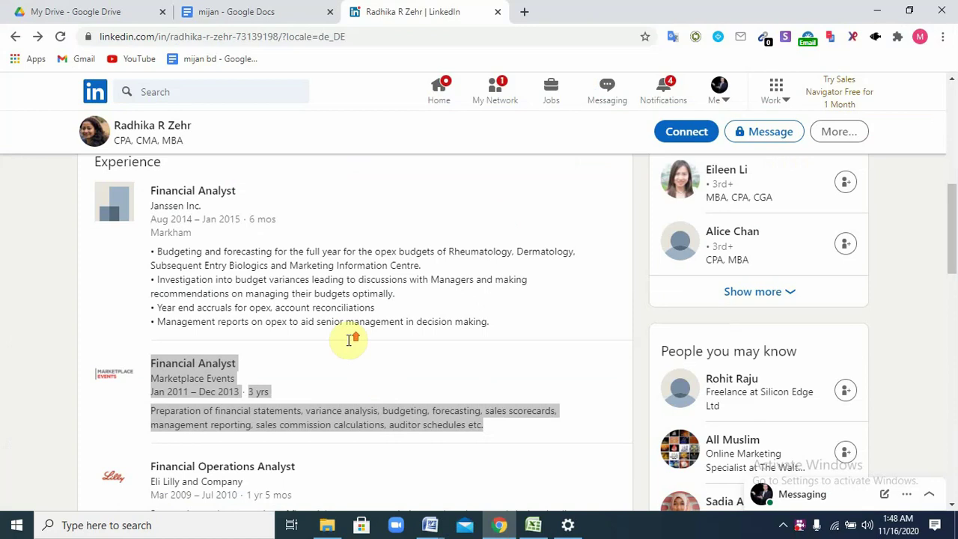
scroll(349, 341, up, 10)
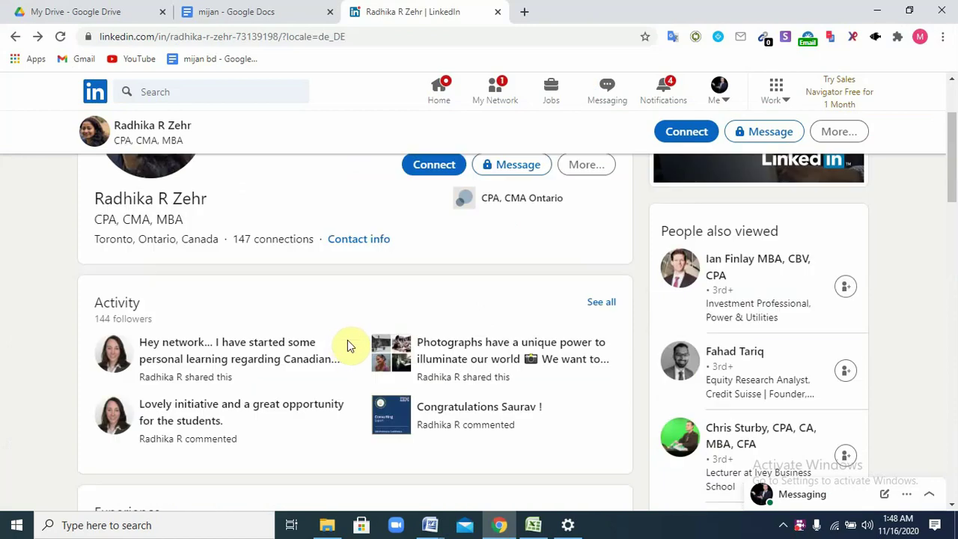
drag(225, 238, 180, 239)
right_click(199, 240)
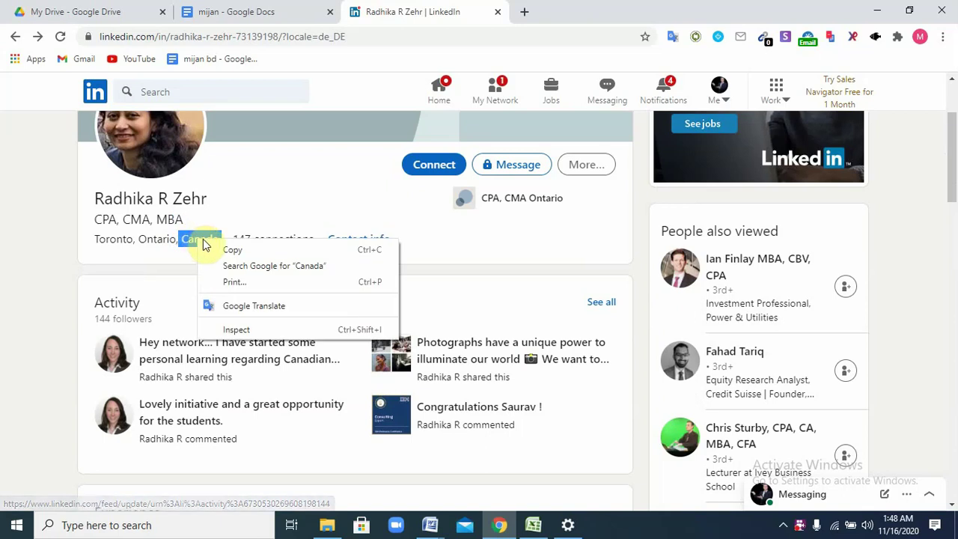
click(234, 250)
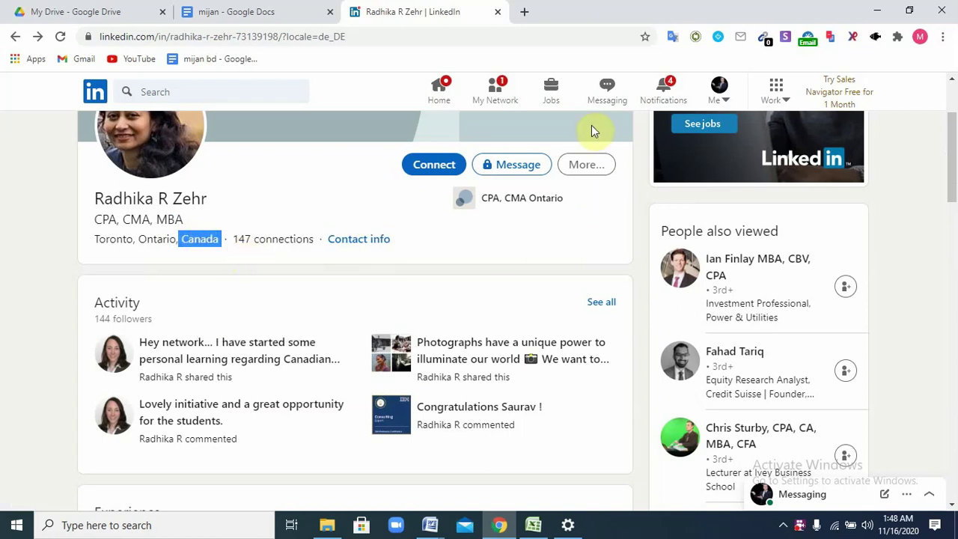
- Switch back to Excel and paste "Canada" into Location cell H2
click(534, 525)
double_click(783, 161)
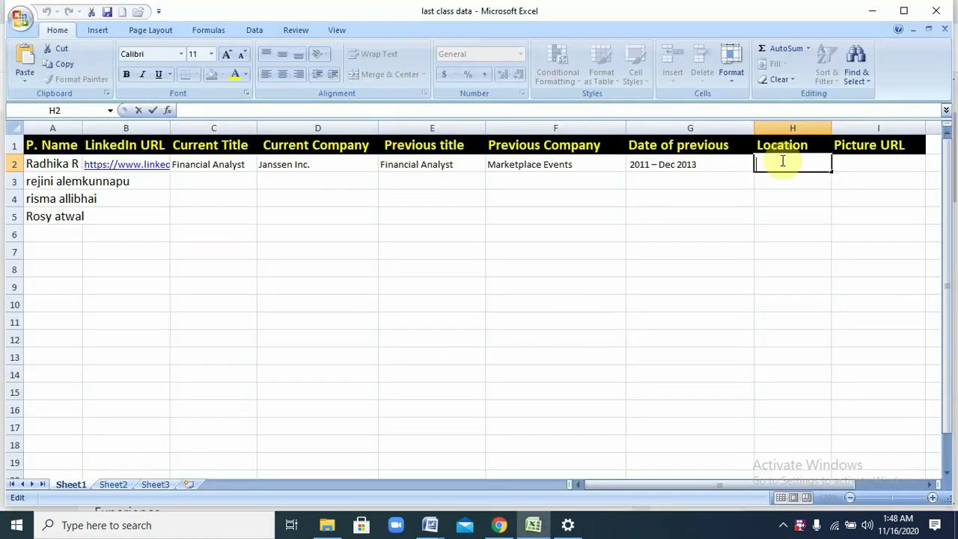
key(ctrl+v)
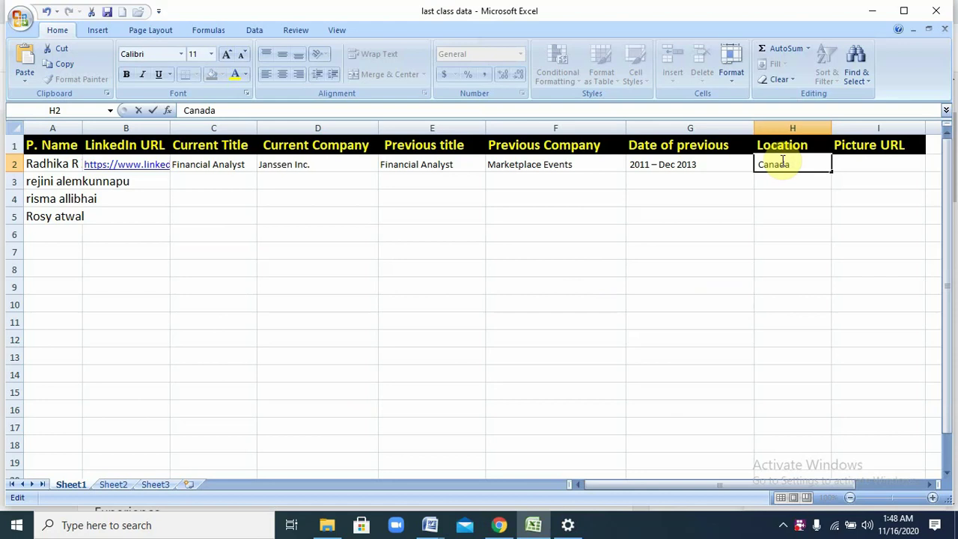
click(783, 199)
- Return to the LinkedIn profile in Chrome, open the profile photo in a new tab and switch to that tab
click(866, 164)
double_click(866, 164)
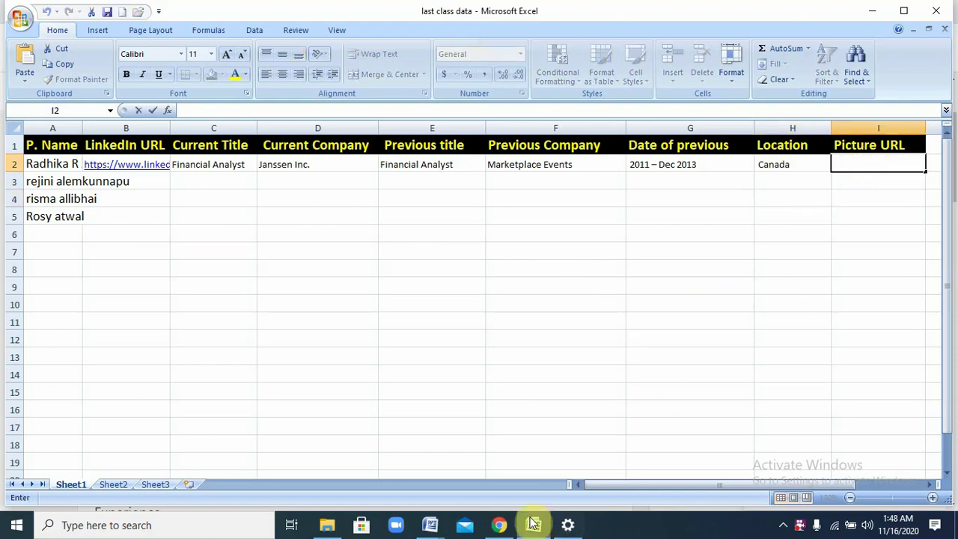
click(498, 526)
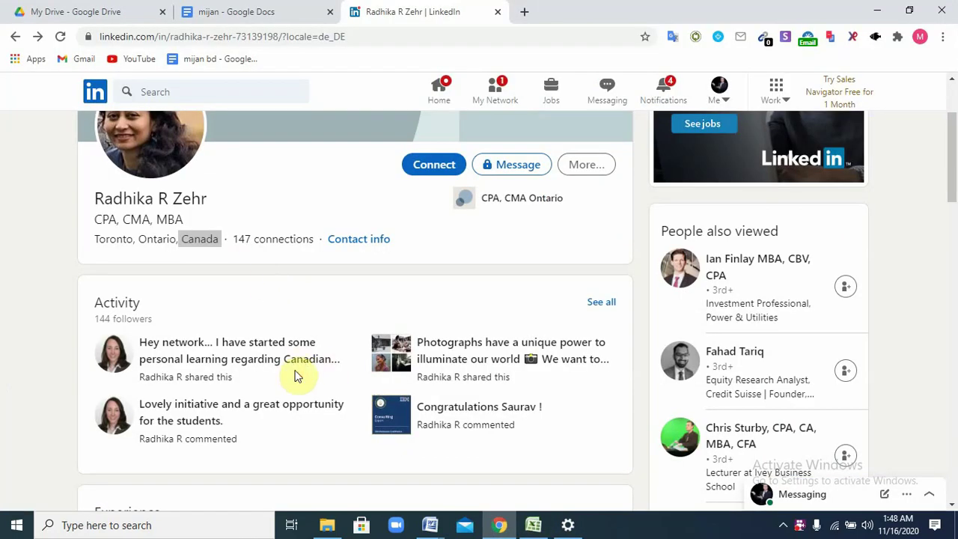
scroll(297, 376, up, 2)
right_click(157, 256)
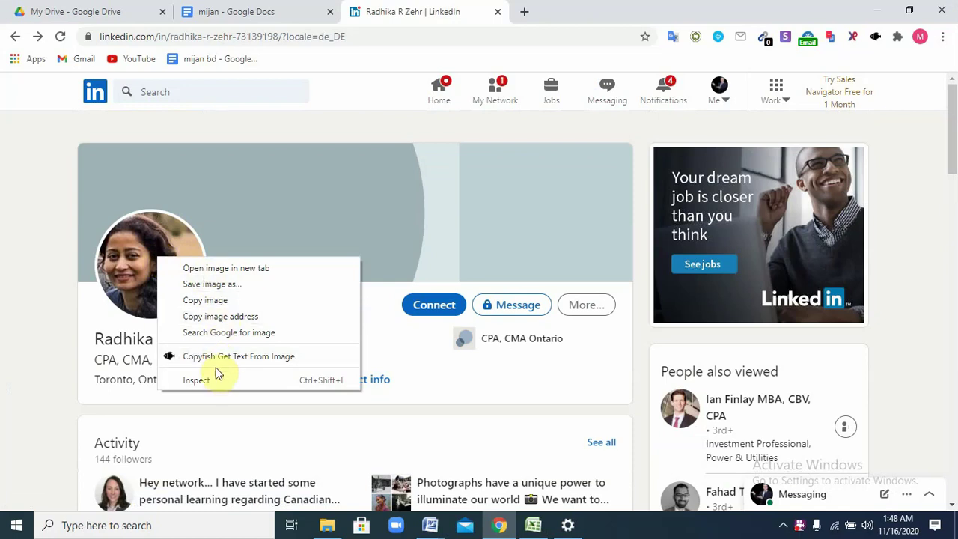
click(232, 276)
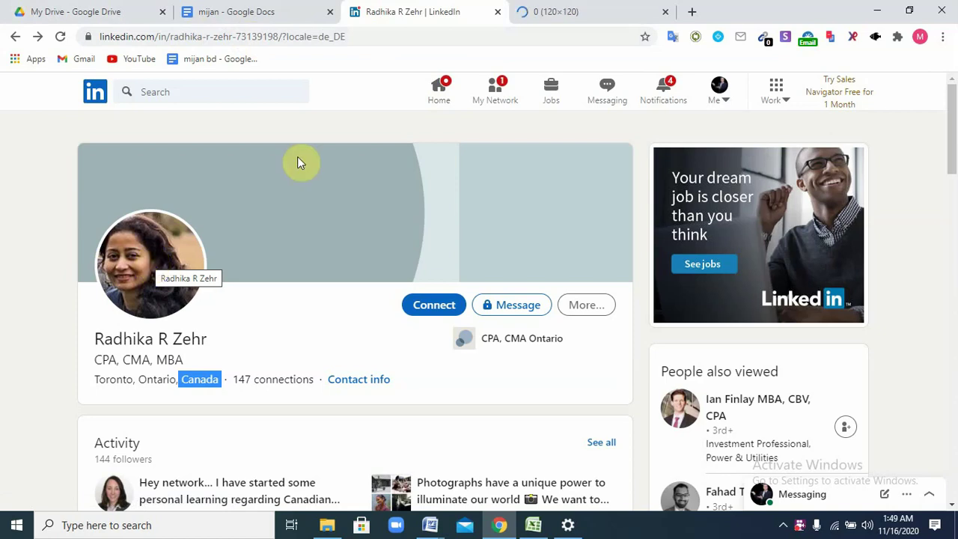
click(572, 11)
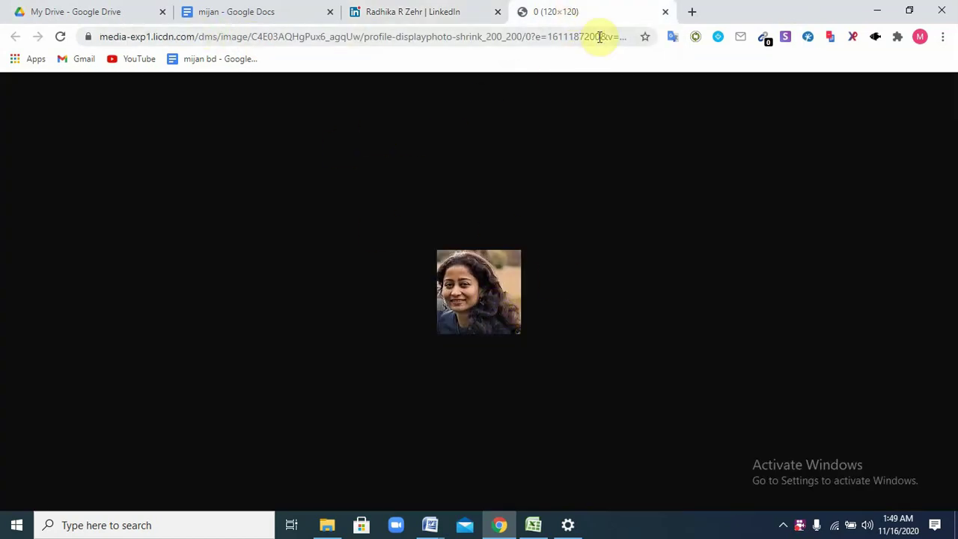
drag(599, 36, 569, 37)
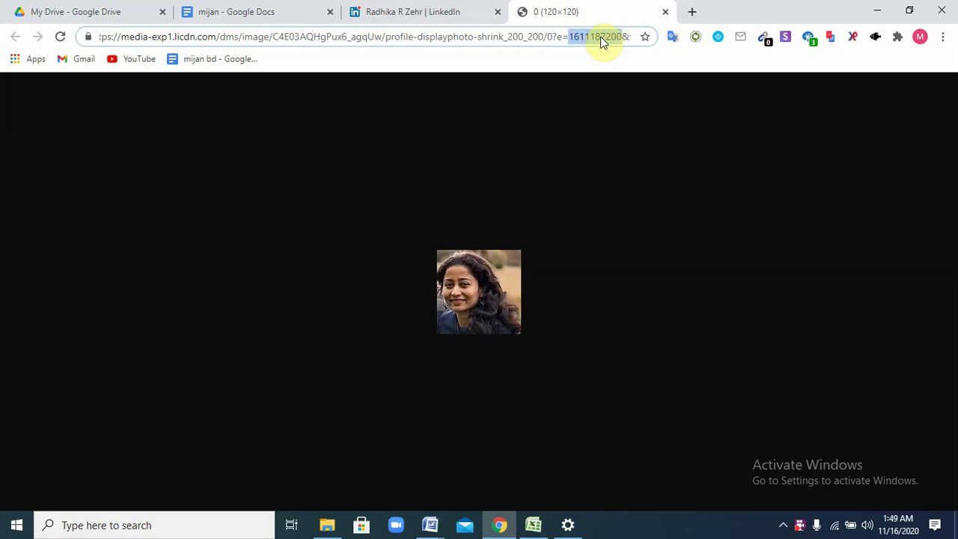
drag(600, 38, 605, 74)
click(603, 174)
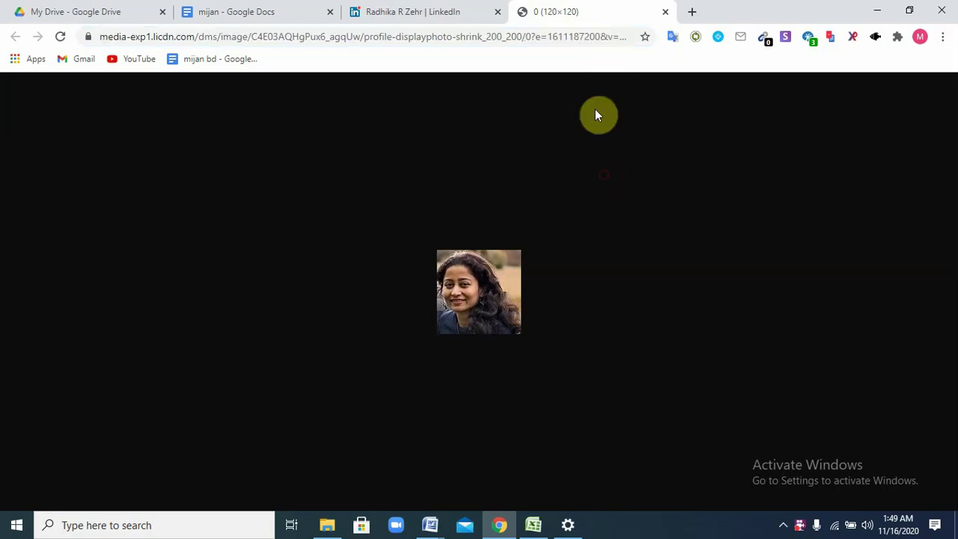
- Copy the full web address of the opened profile picture
click(604, 40)
right_click(538, 36)
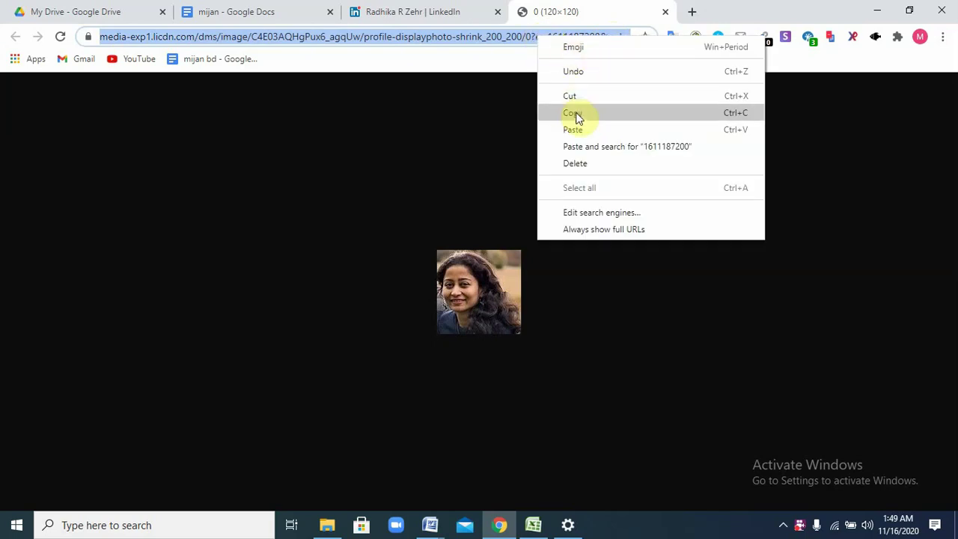
click(576, 114)
- Switch to Excel and paste the copied image address into Picture URL cell I2
click(533, 525)
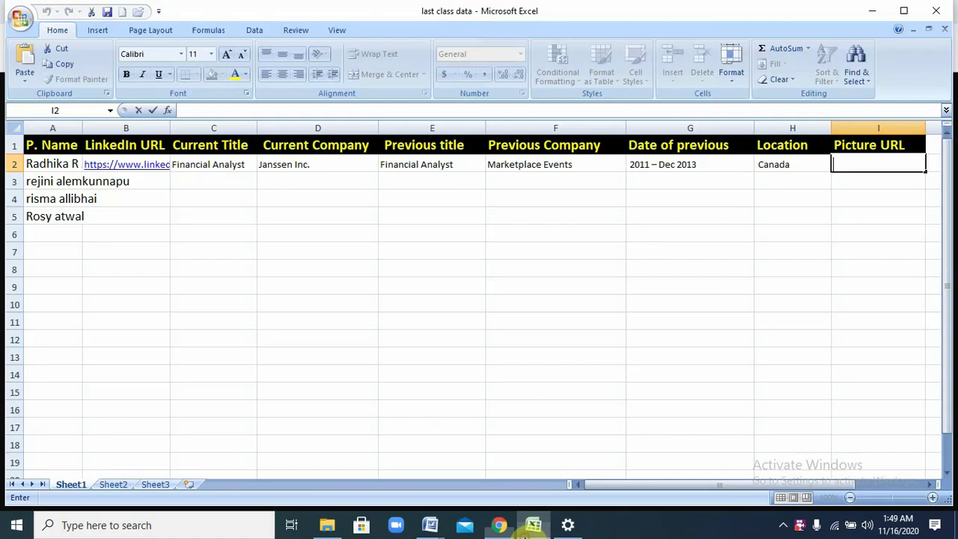
double_click(853, 160)
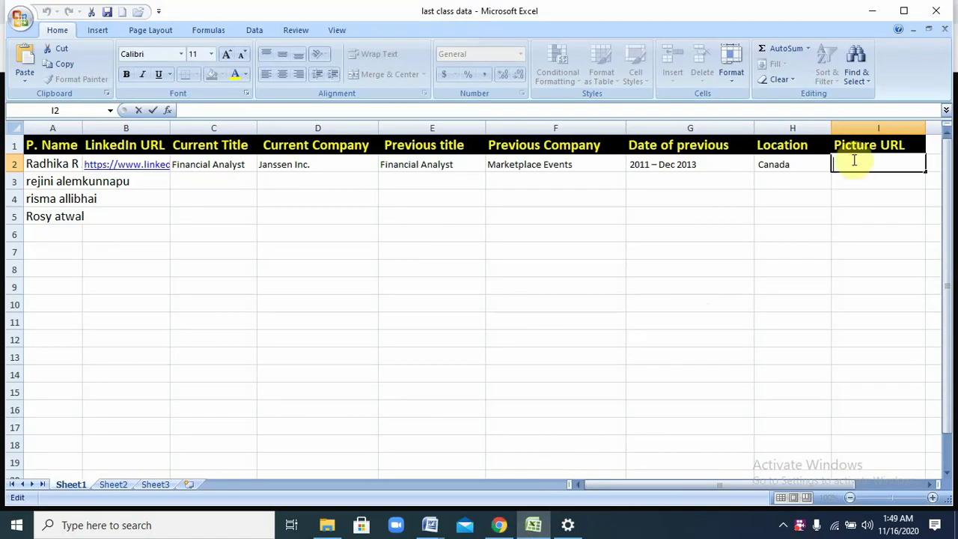
key(ctrl+v)
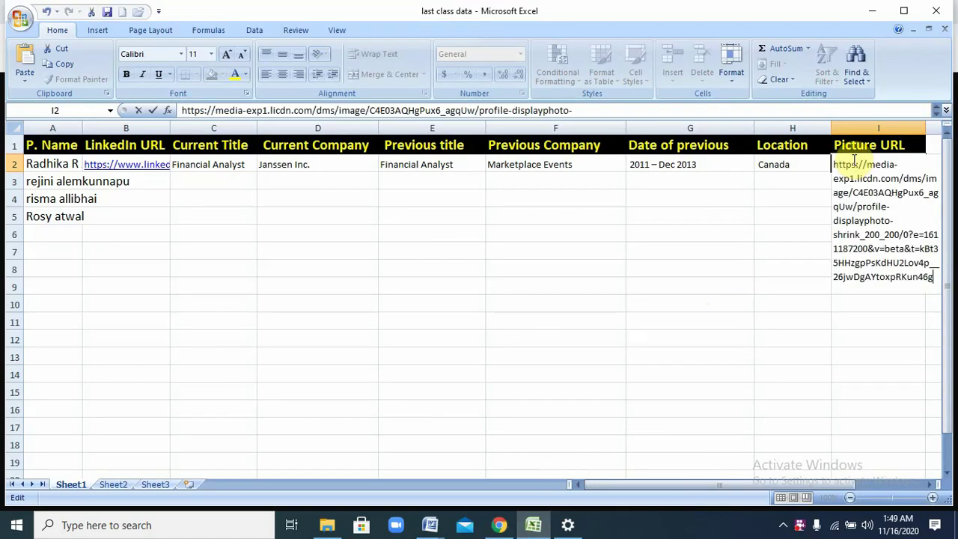
click(661, 348)
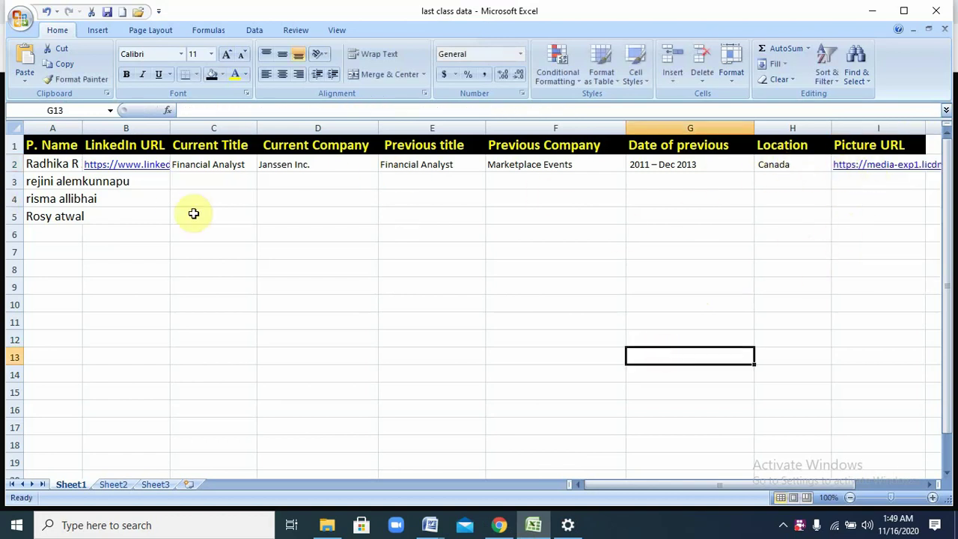
- Copy the second person's full name from cell A3 and switch to Chrome
double_click(136, 183)
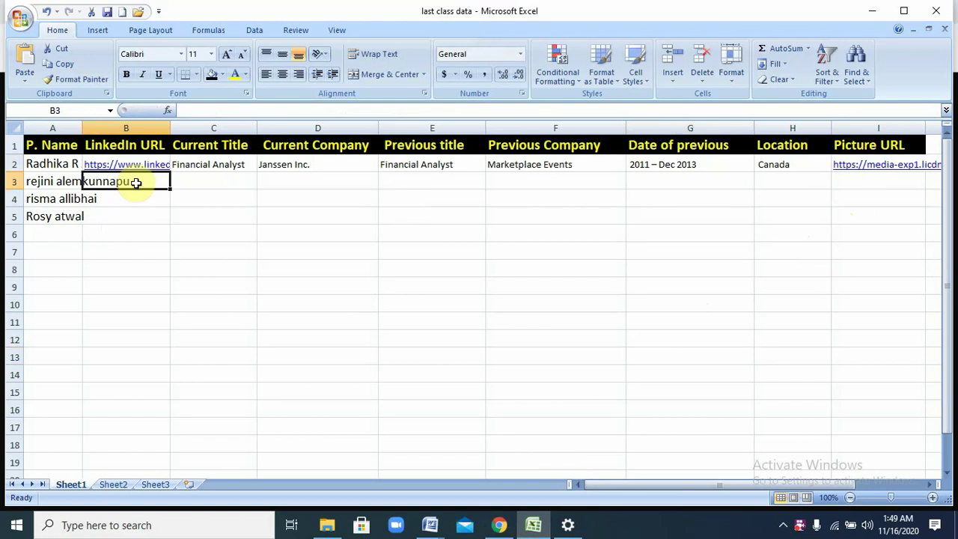
click(113, 248)
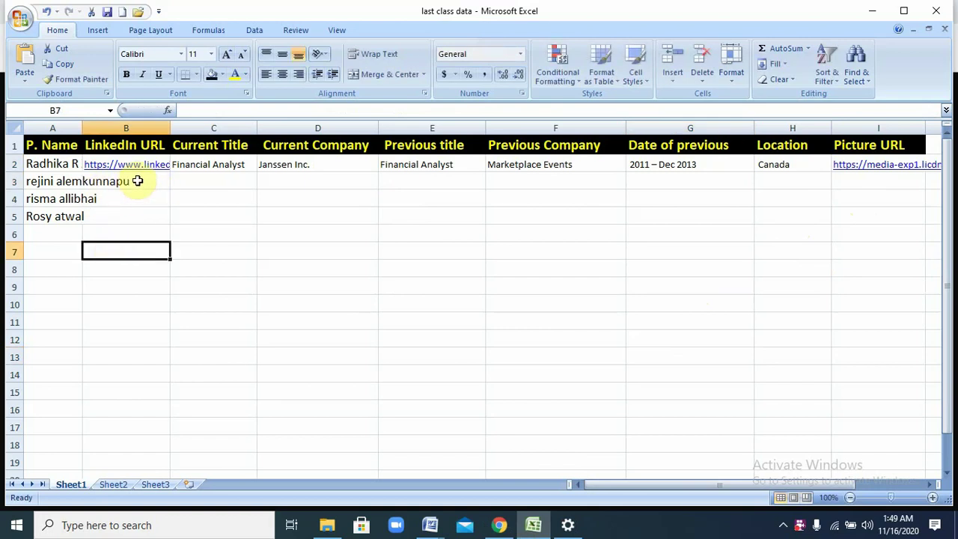
double_click(54, 178)
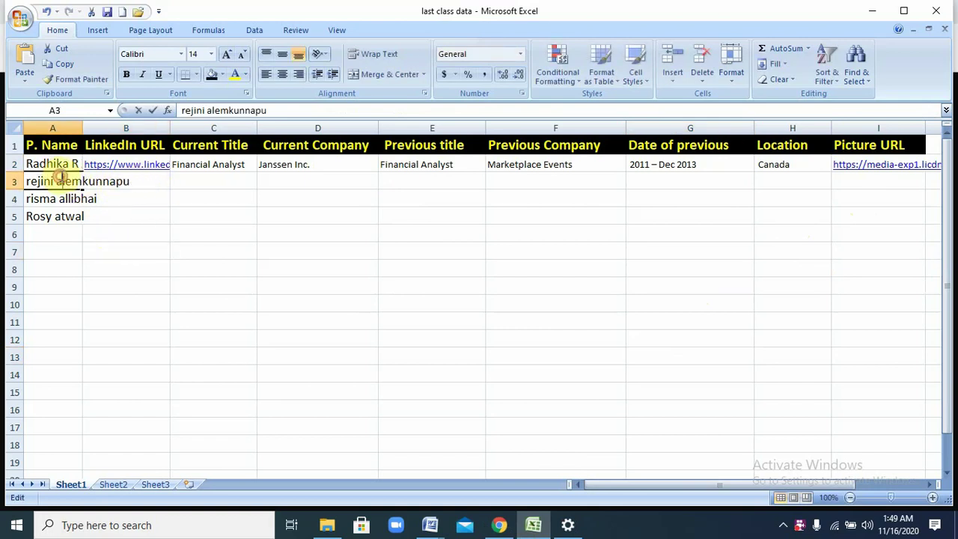
drag(139, 182, 24, 182)
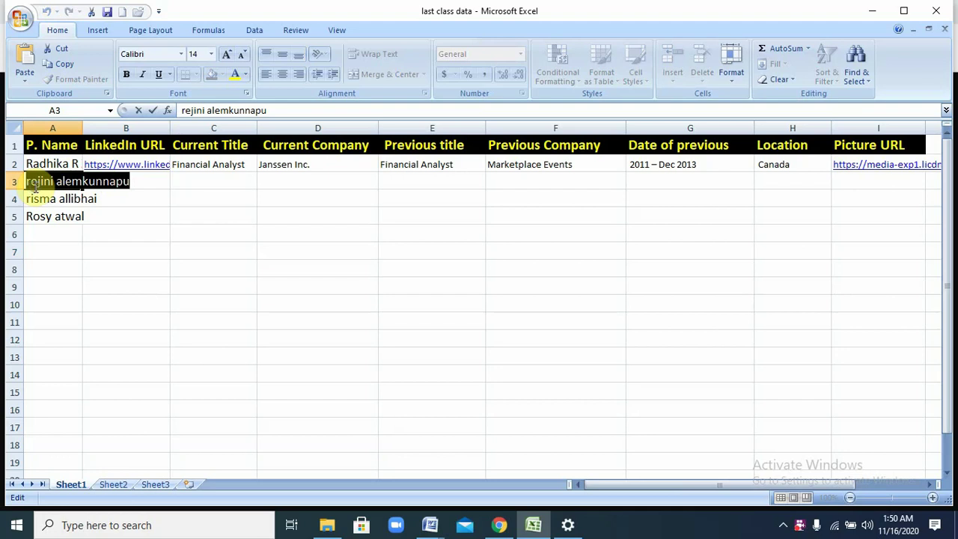
right_click(36, 188)
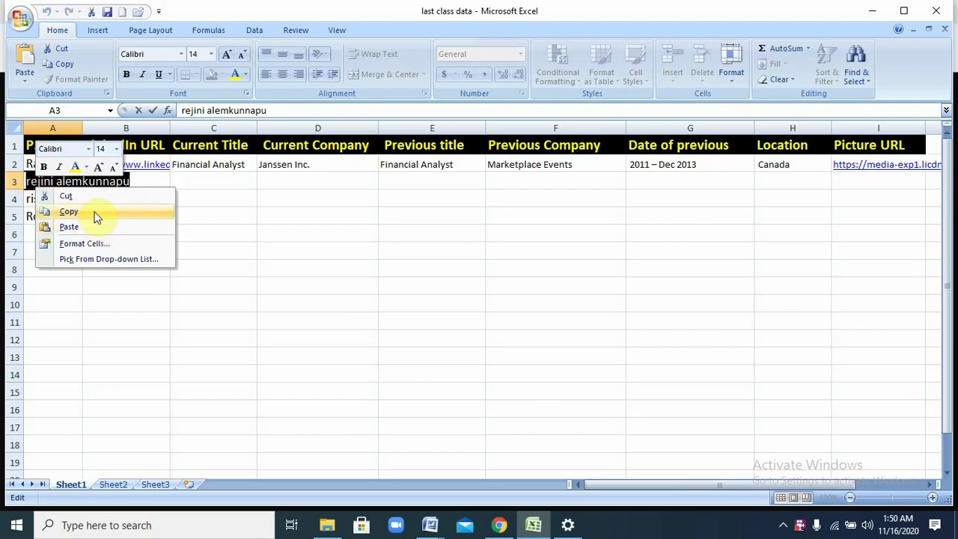
click(96, 215)
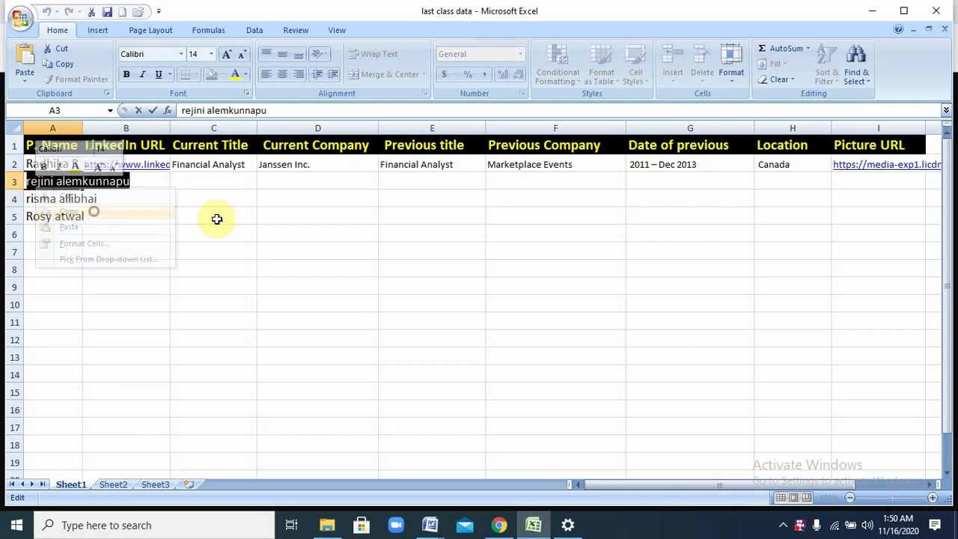
click(501, 525)
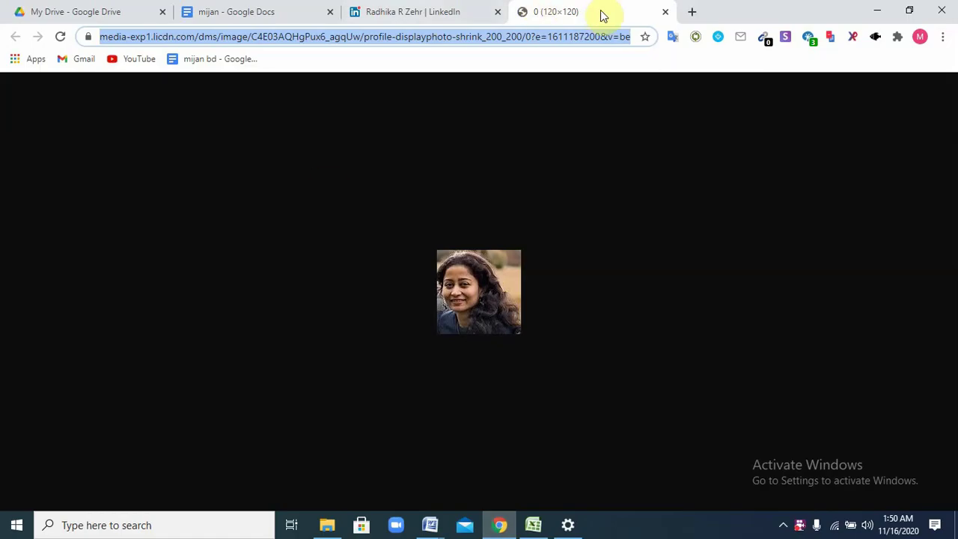
- Search Google in a new tab for the copied full name of the second person followed by "ivey"
click(692, 12)
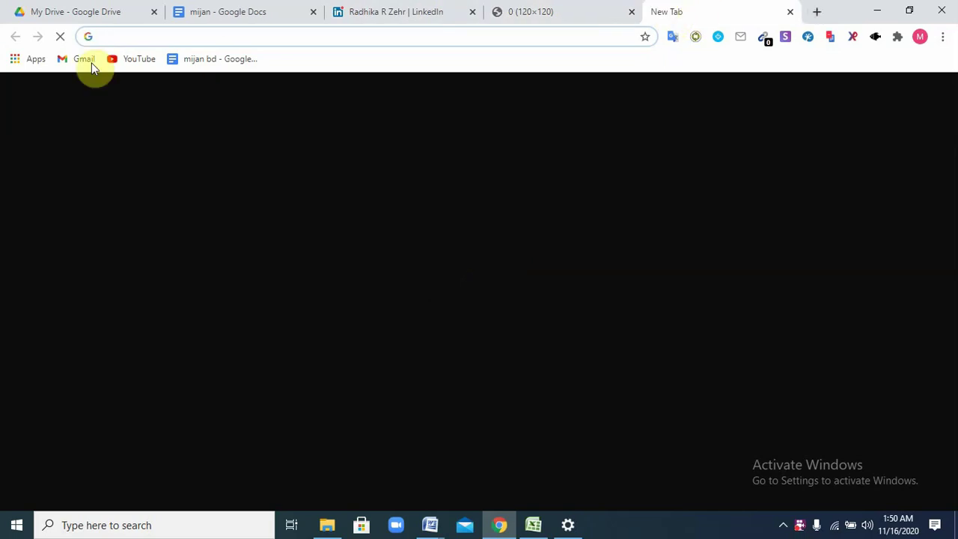
click(138, 37)
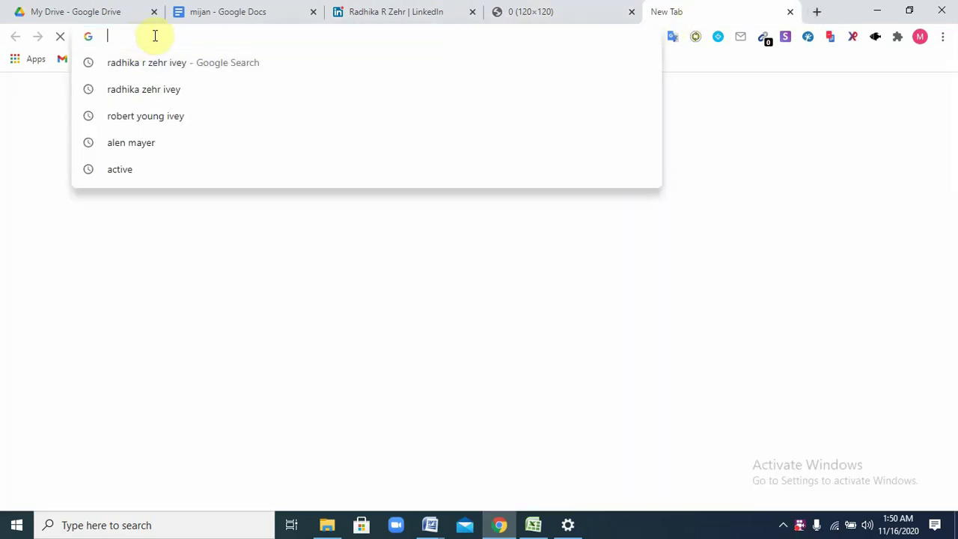
key(ctrl+v)
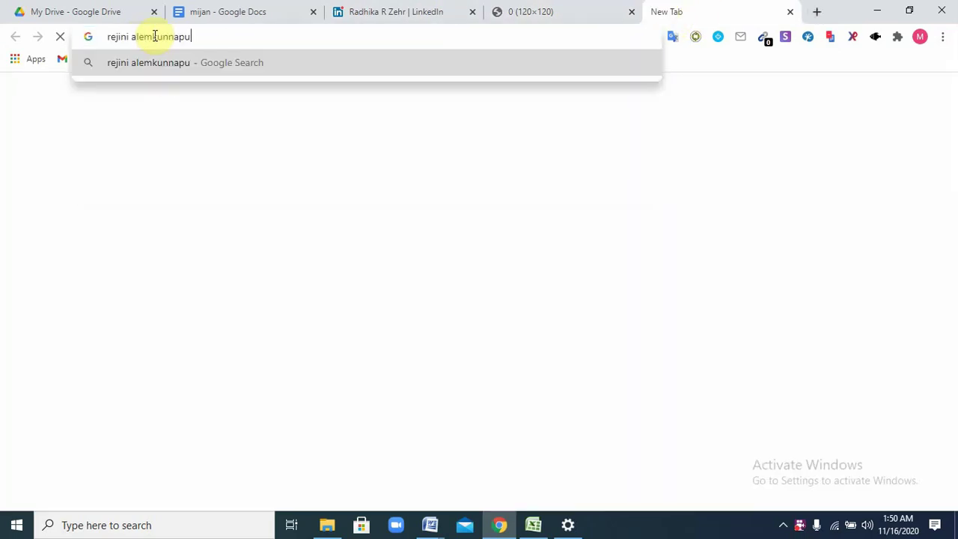
text(i)
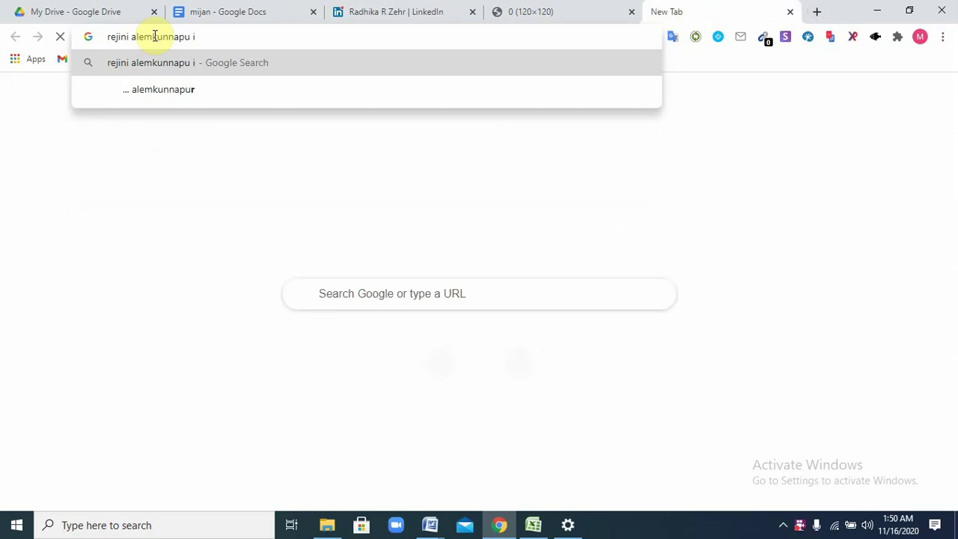
text(vey)
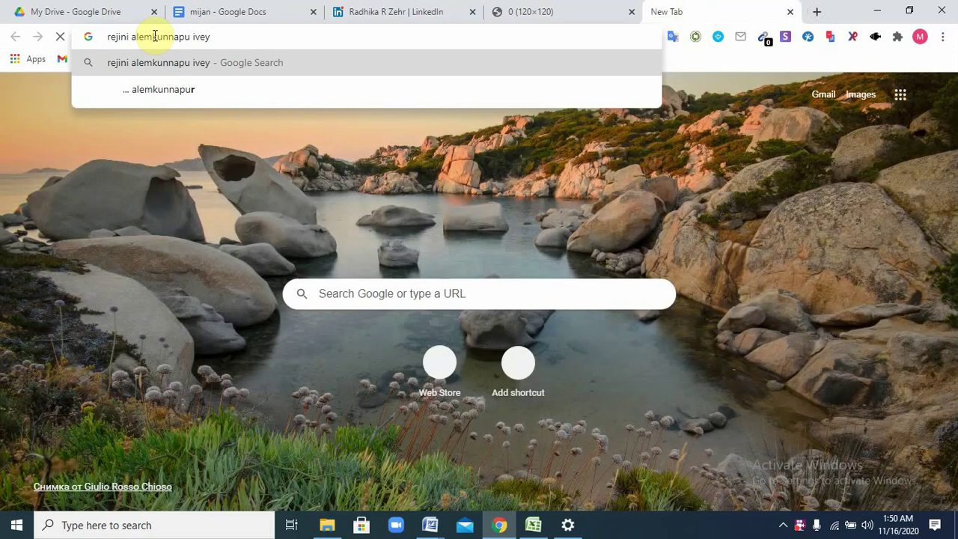
key(Return)
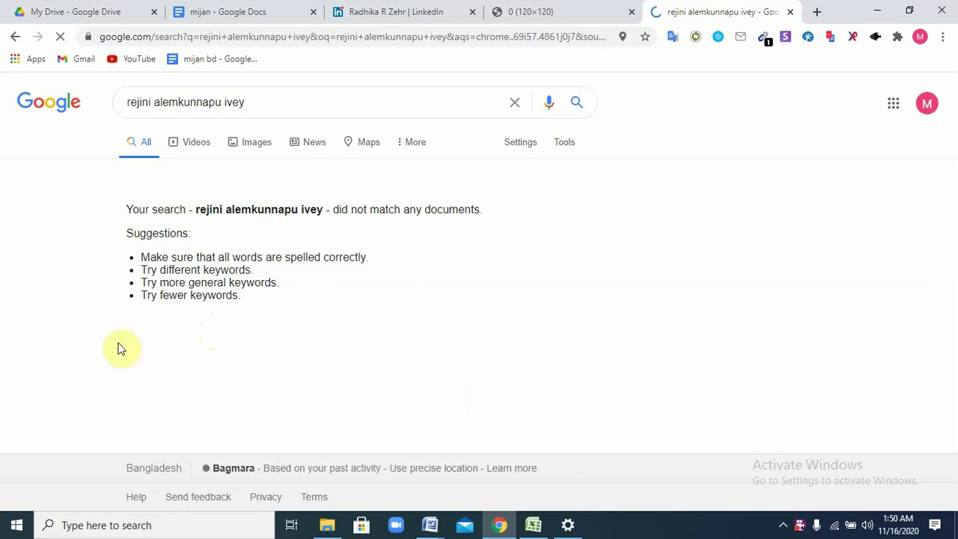
click(180, 320)
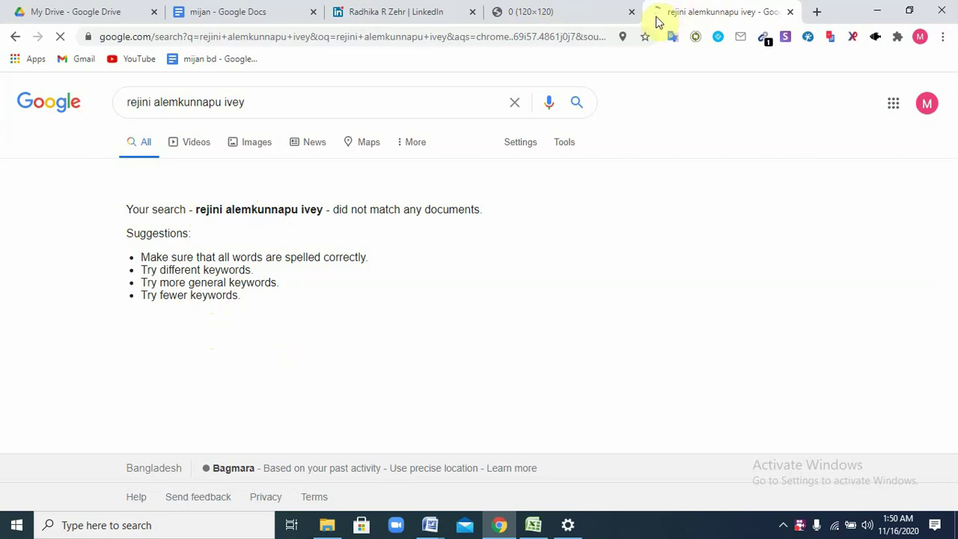
- Return to the first person's LinkedIn profile and review the header, location and Experience section
click(405, 16)
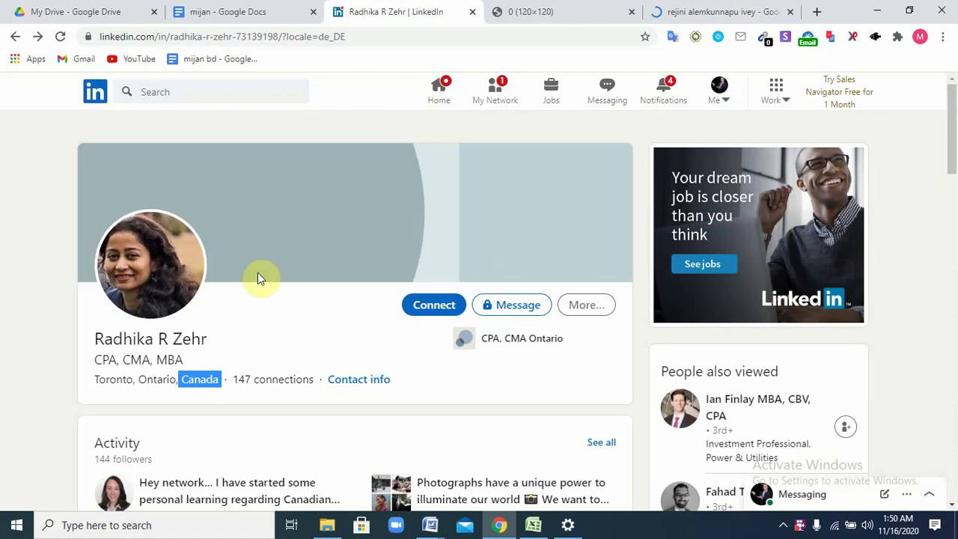
scroll(254, 407, down, 4)
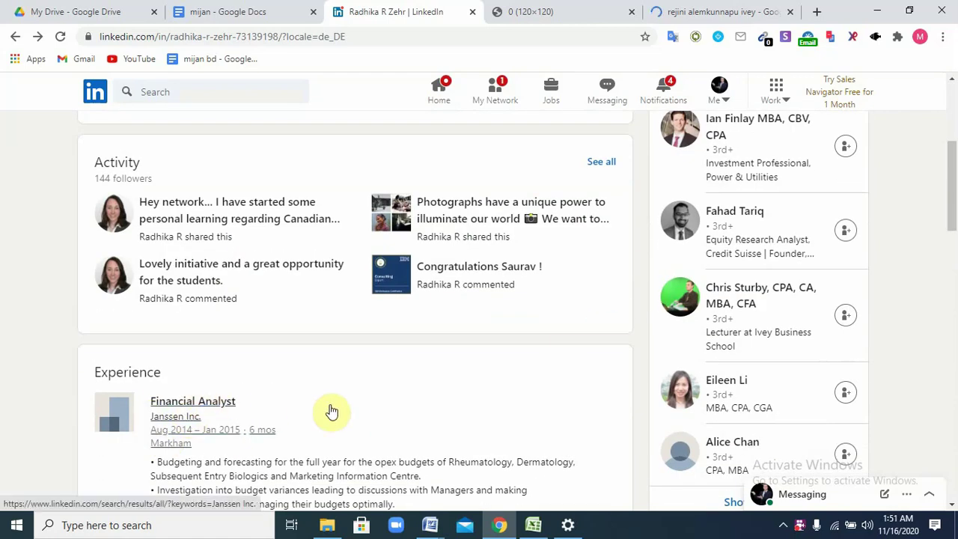
scroll(359, 417, down, 2)
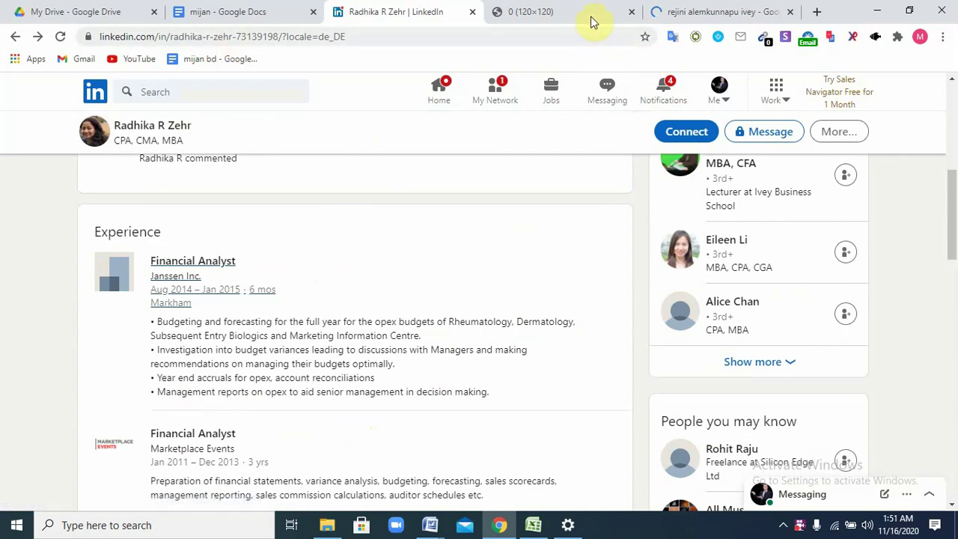
key(Home)
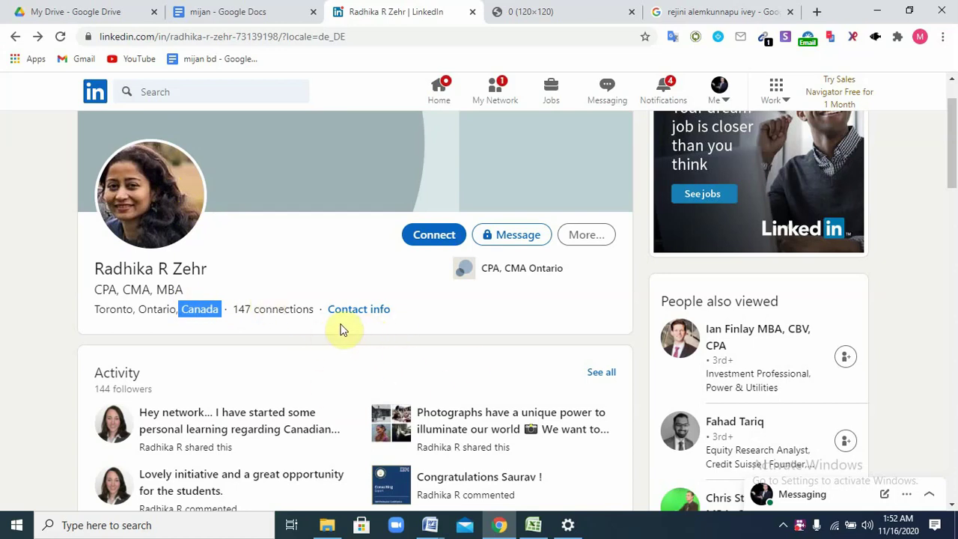
scroll(386, 352, down, 1)
scroll(386, 352, down, 3)
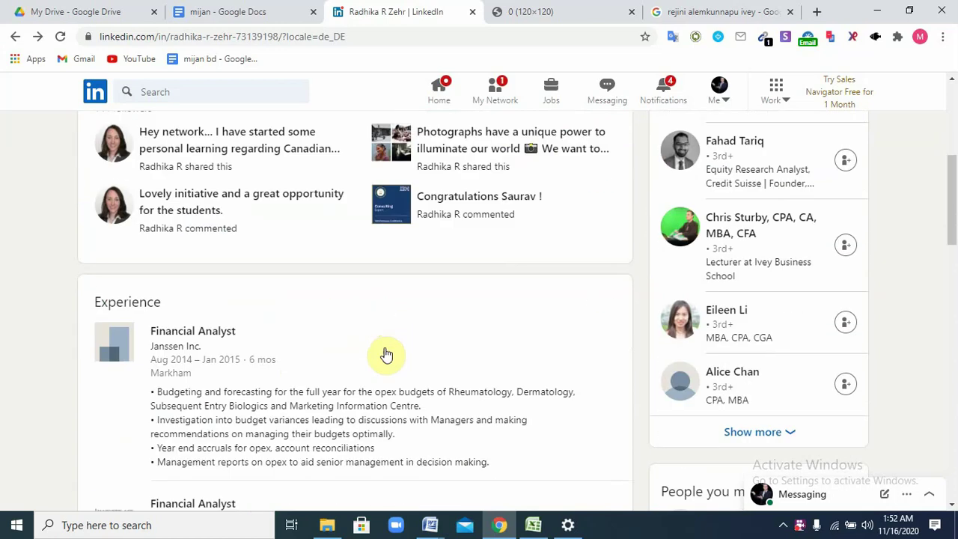
scroll(385, 352, down, 5)
scroll(387, 354, up, 10)
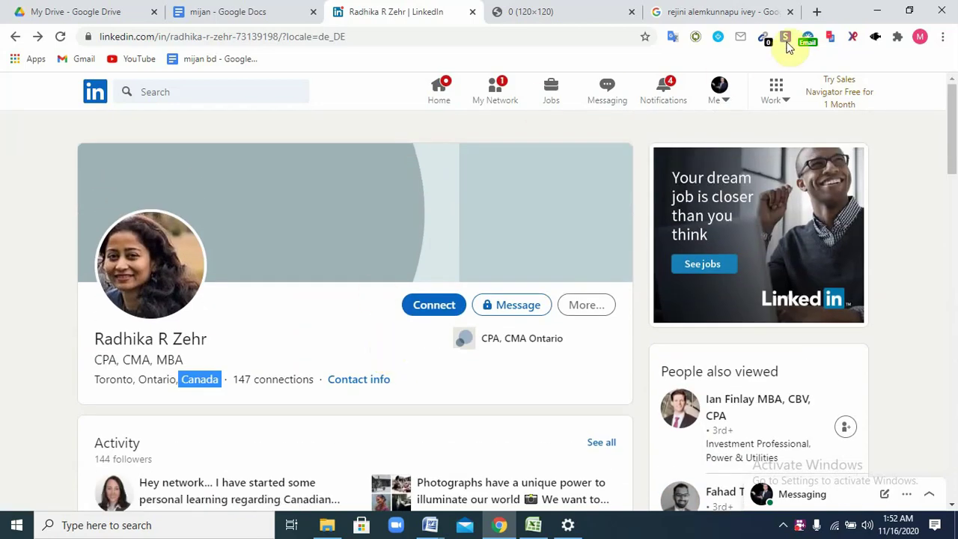
- Switch back to the Excel sheet and leave the editing of name cell A3 without changing it
click(879, 10)
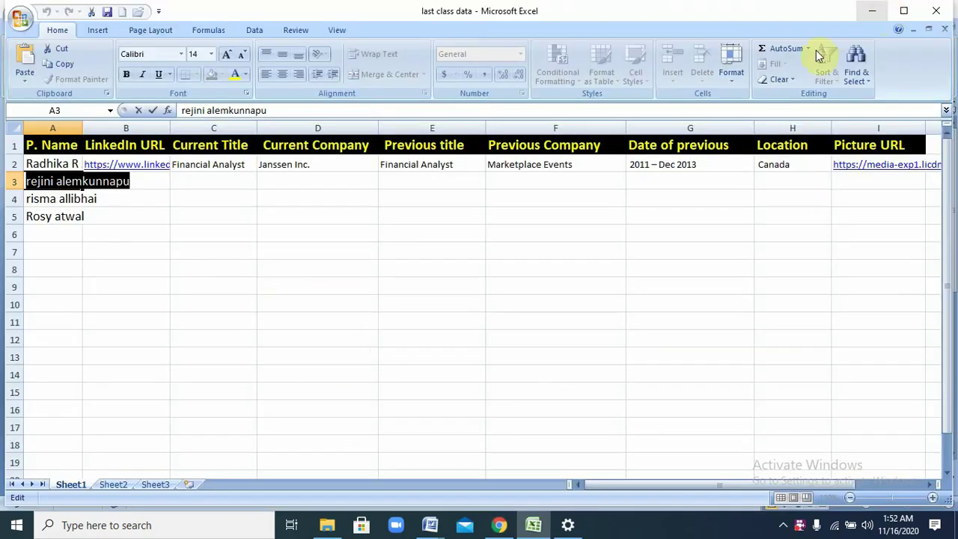
key(Escape)
click(162, 246)
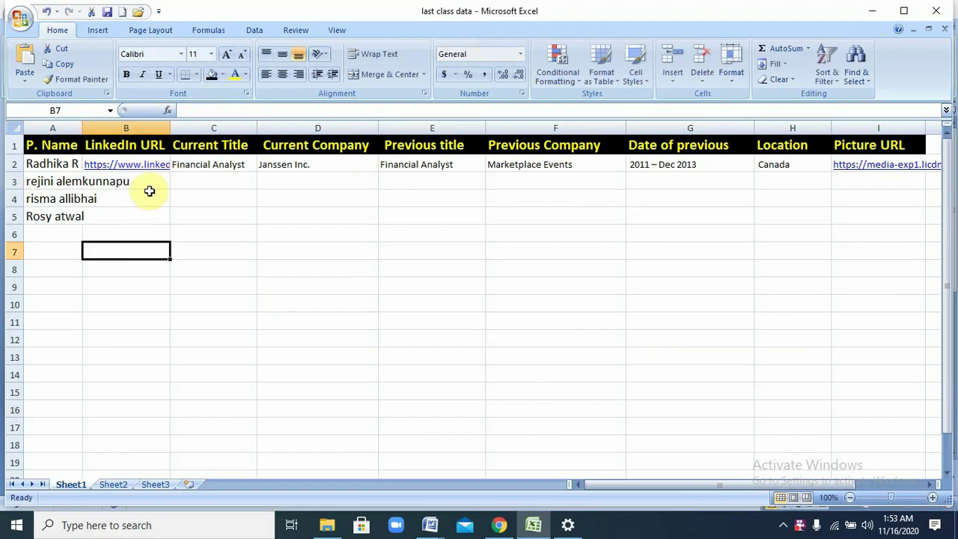
double_click(192, 180)
click(278, 180)
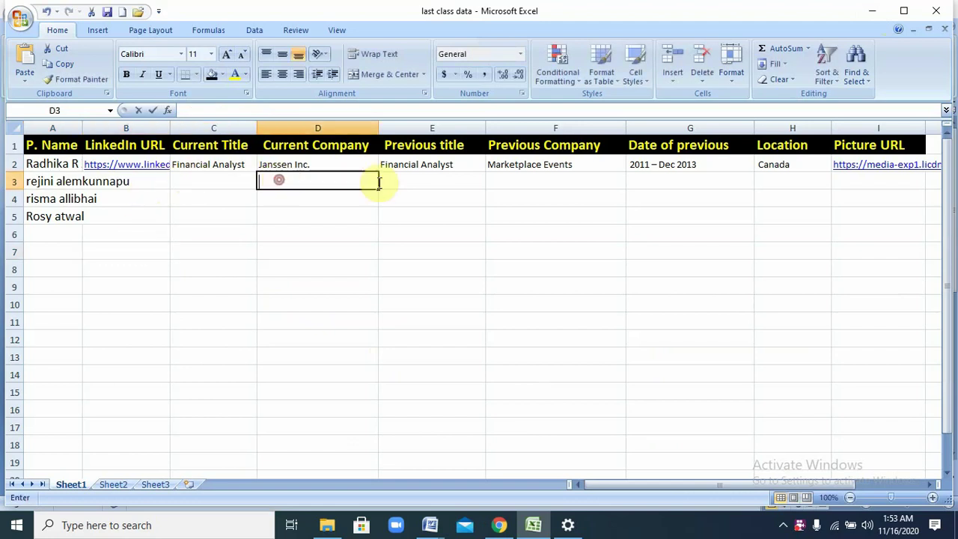
click(424, 183)
click(530, 181)
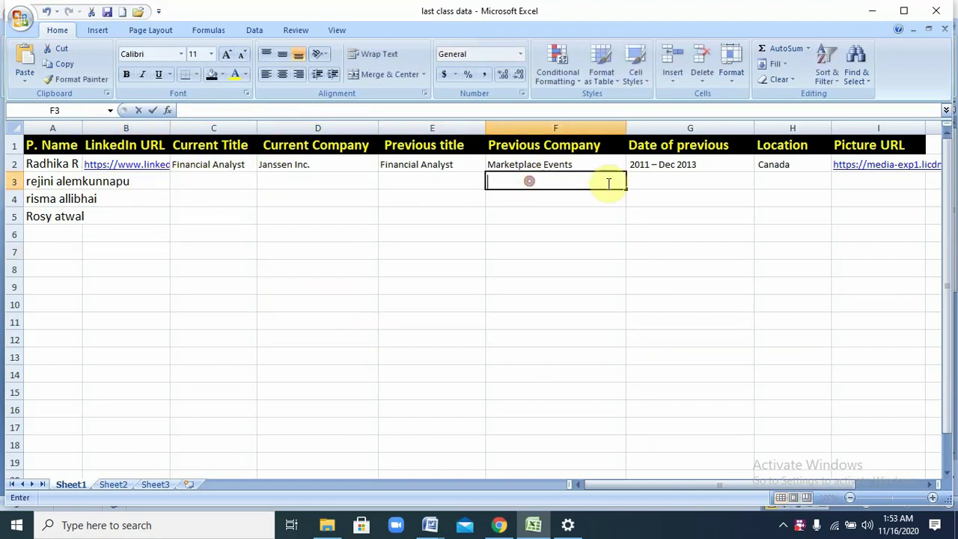
double_click(652, 182)
double_click(783, 182)
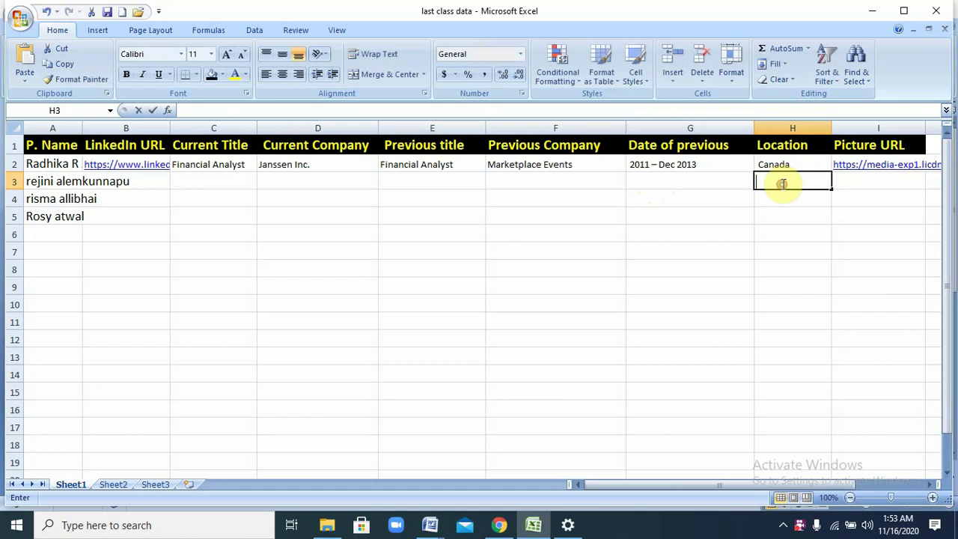
double_click(873, 186)
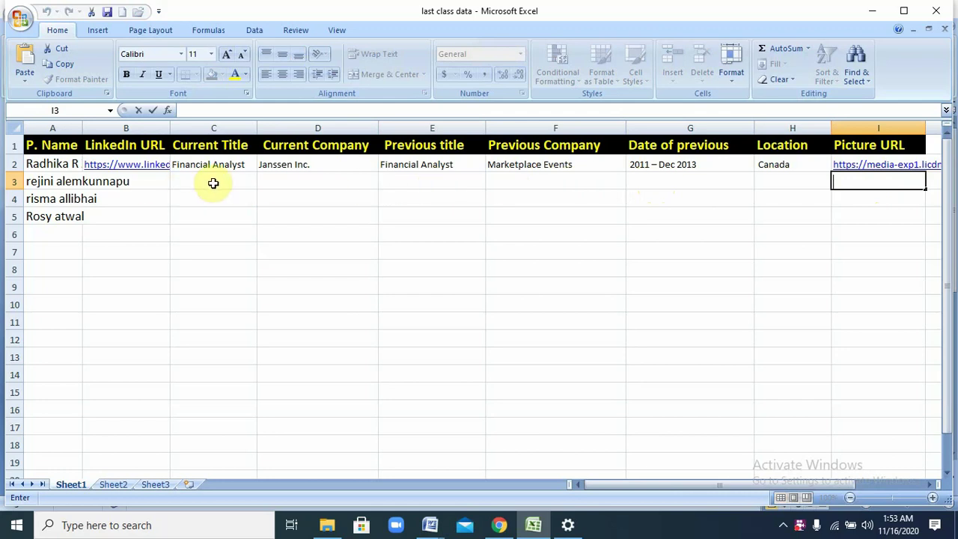
click(214, 184)
click(320, 181)
click(454, 181)
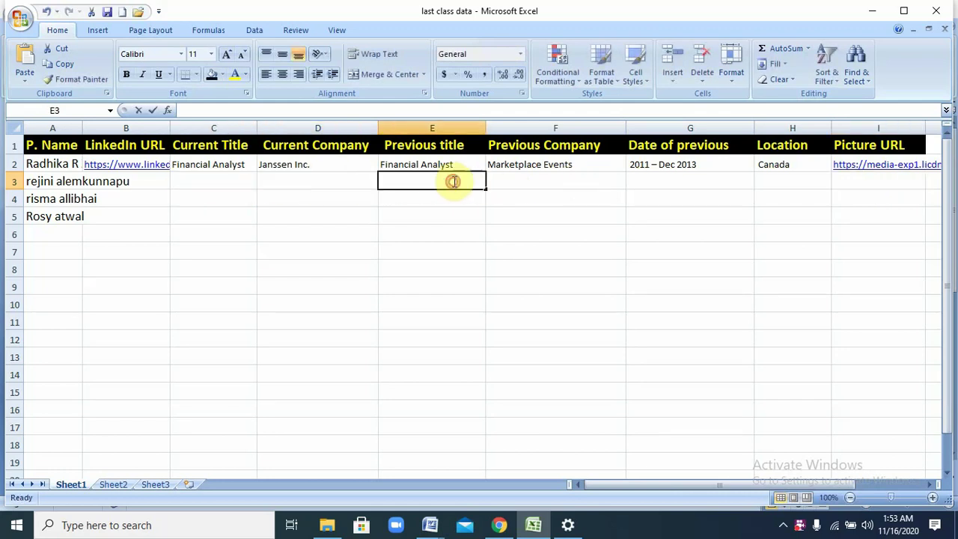
double_click(543, 183)
click(676, 180)
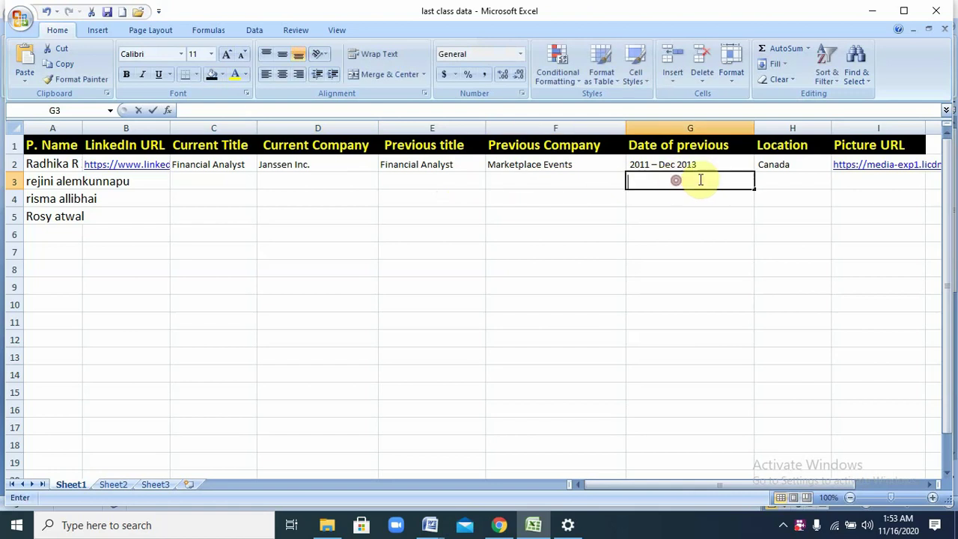
double_click(786, 180)
click(855, 181)
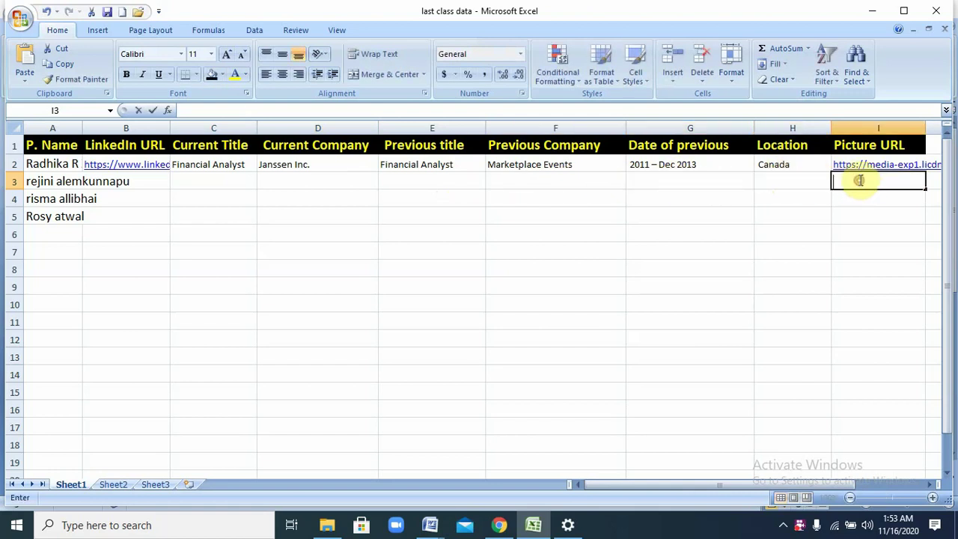
click(229, 181)
click(310, 184)
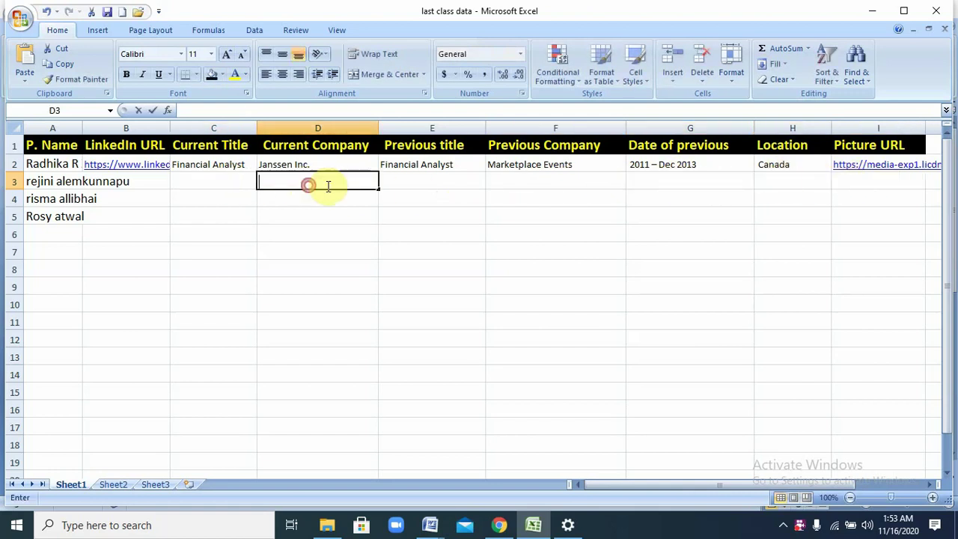
click(413, 182)
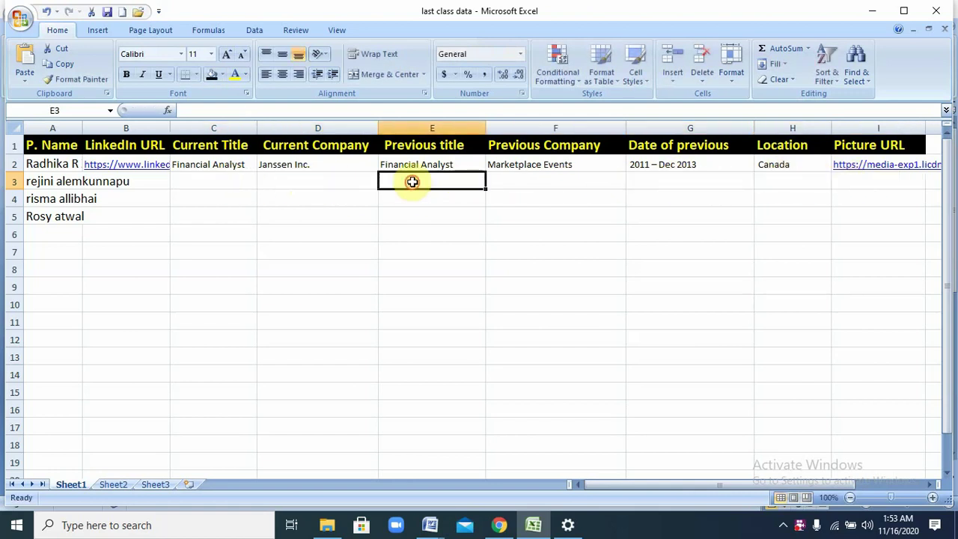
double_click(536, 182)
click(647, 183)
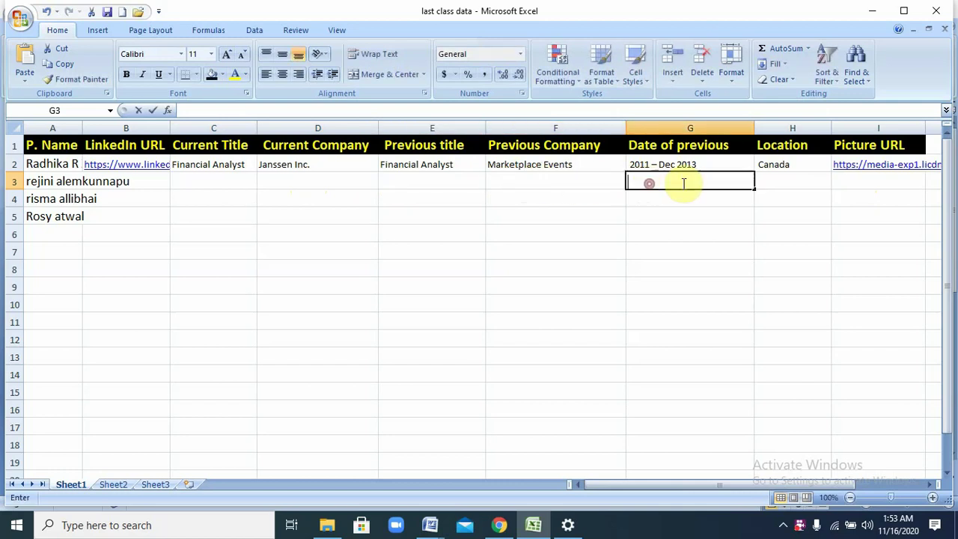
double_click(779, 182)
double_click(854, 183)
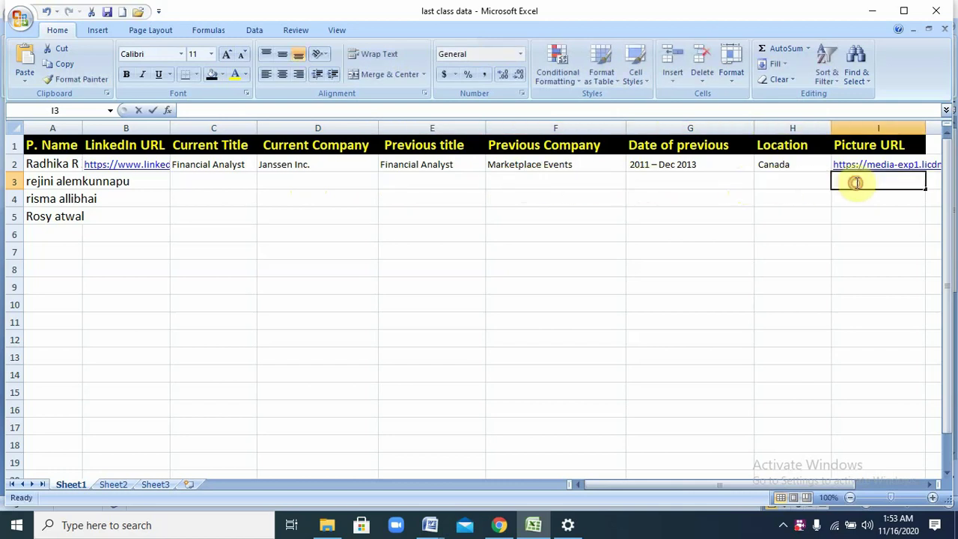
click(212, 182)
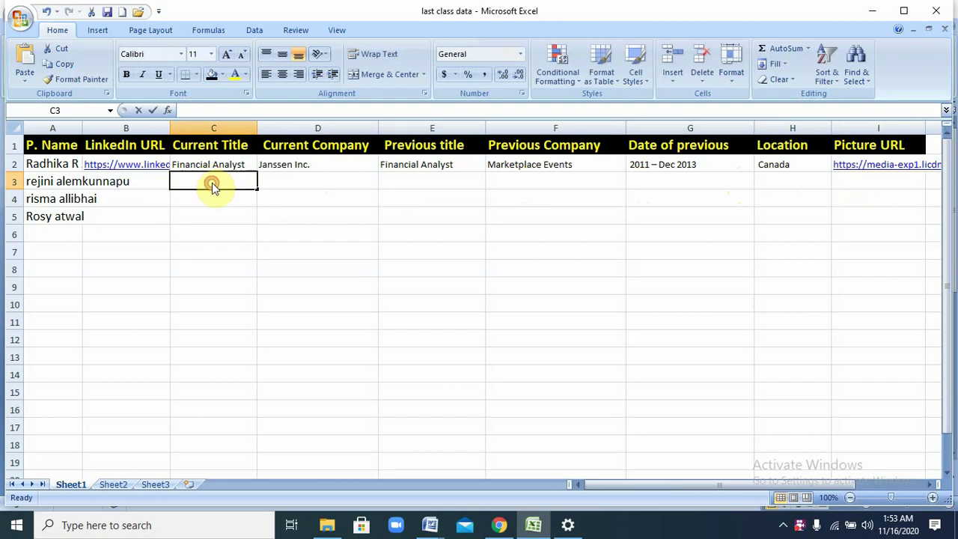
click(287, 183)
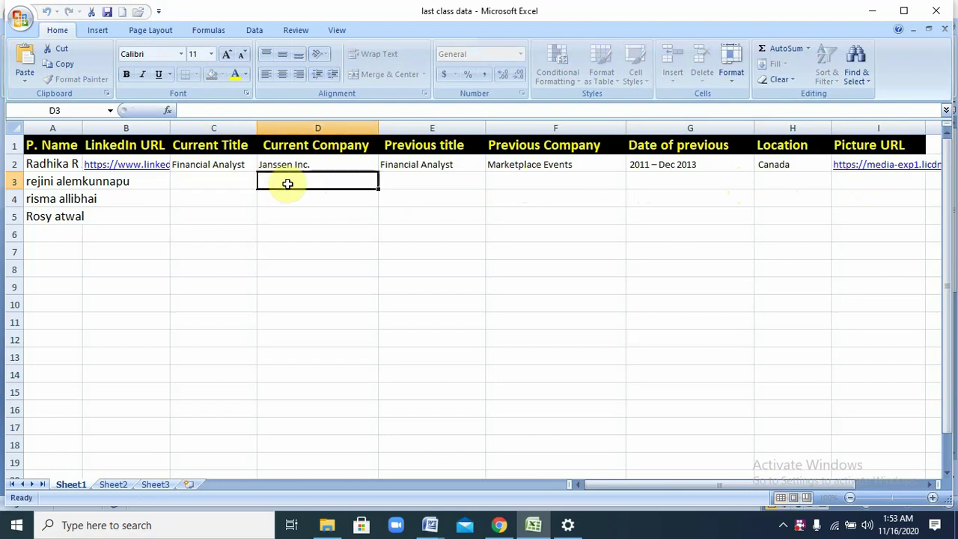
double_click(425, 183)
click(499, 182)
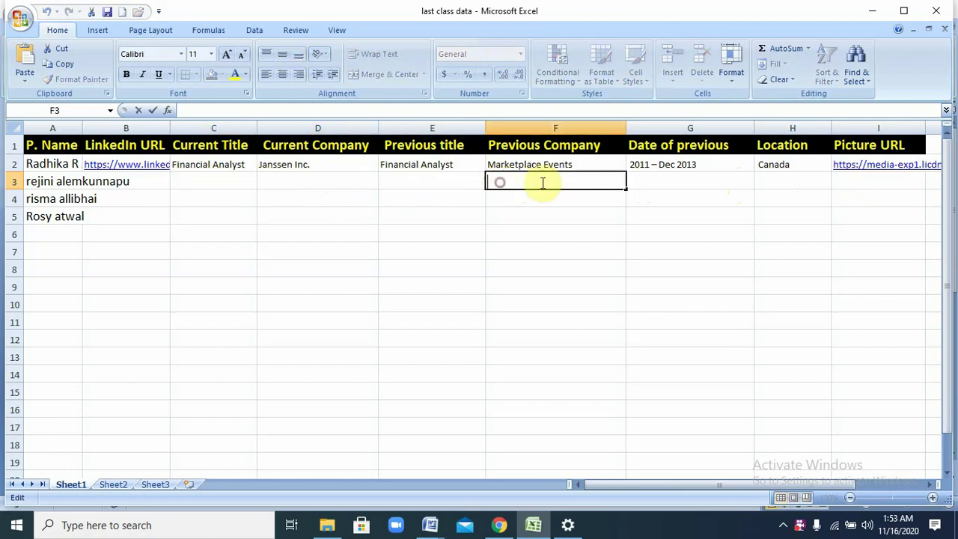
double_click(649, 183)
click(791, 182)
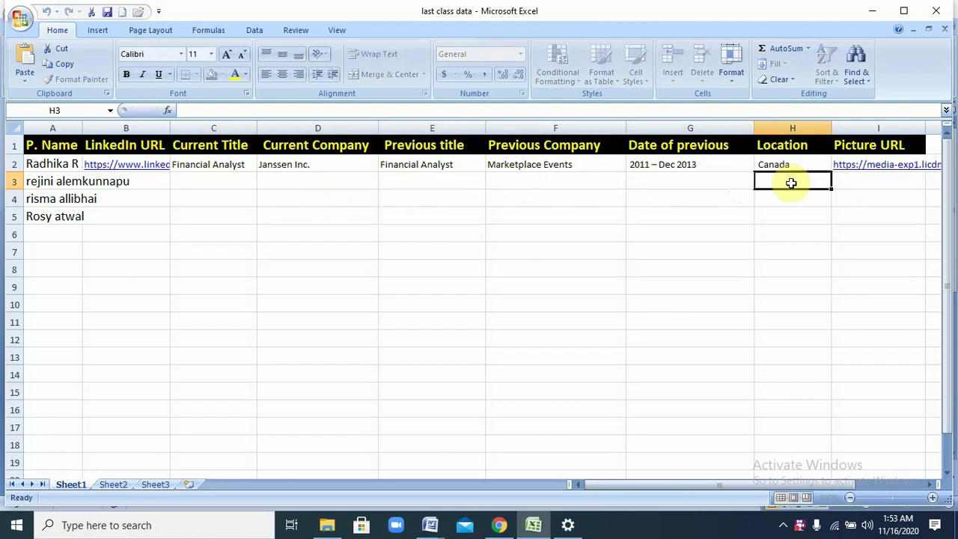
click(862, 180)
double_click(862, 180)
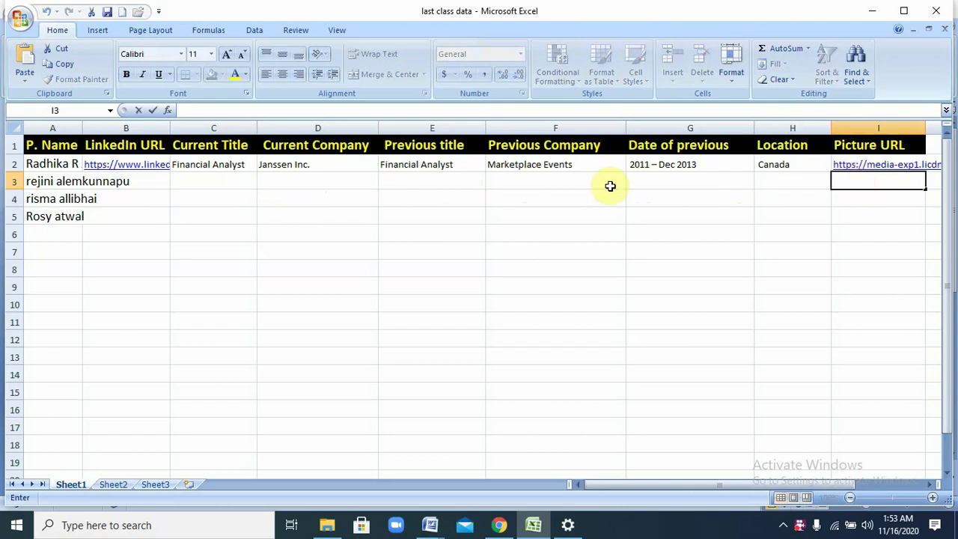
click(183, 183)
click(315, 182)
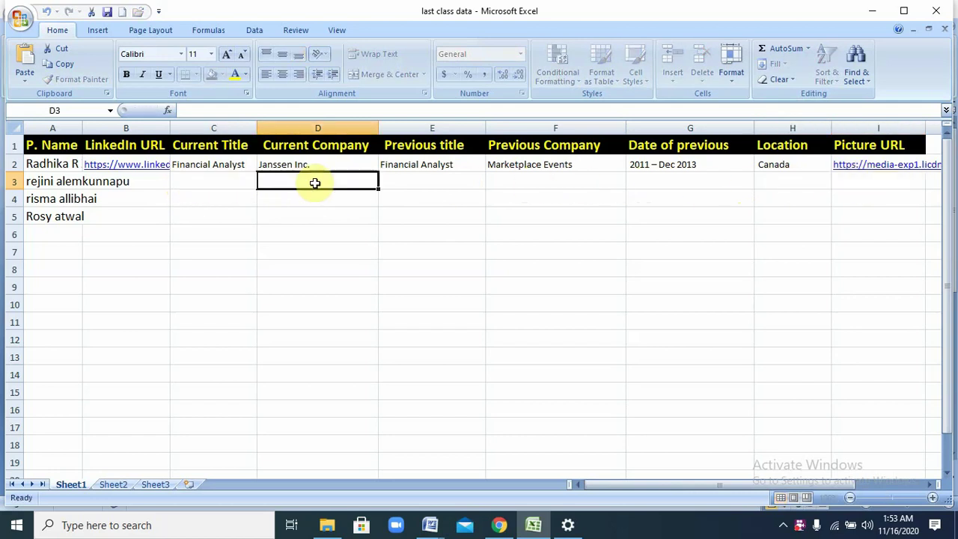
double_click(314, 183)
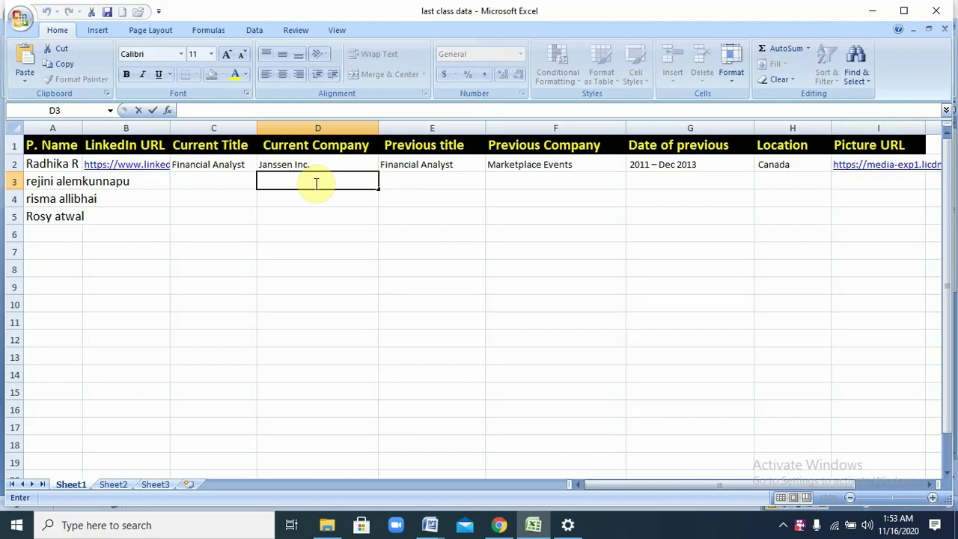
click(800, 525)
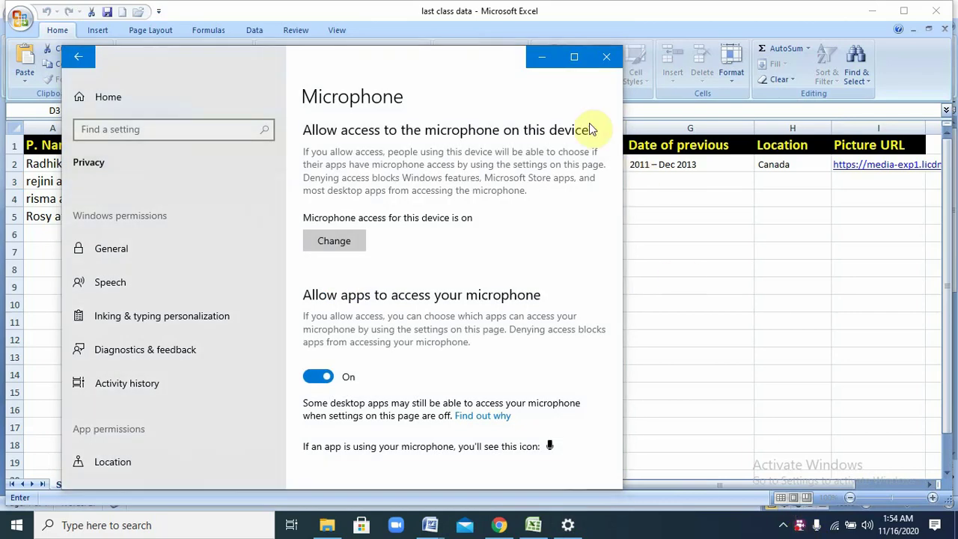
right_click(589, 123)
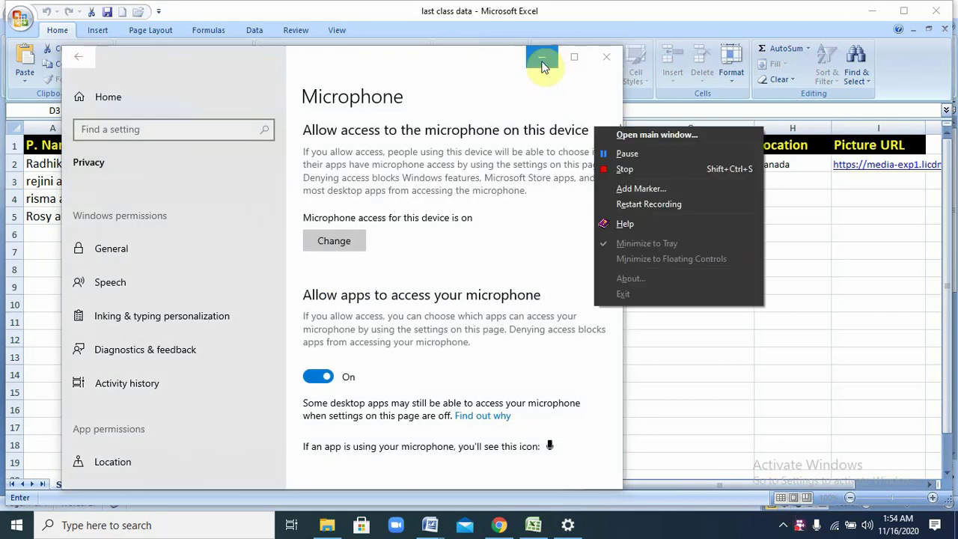
click(541, 58)
click(542, 58)
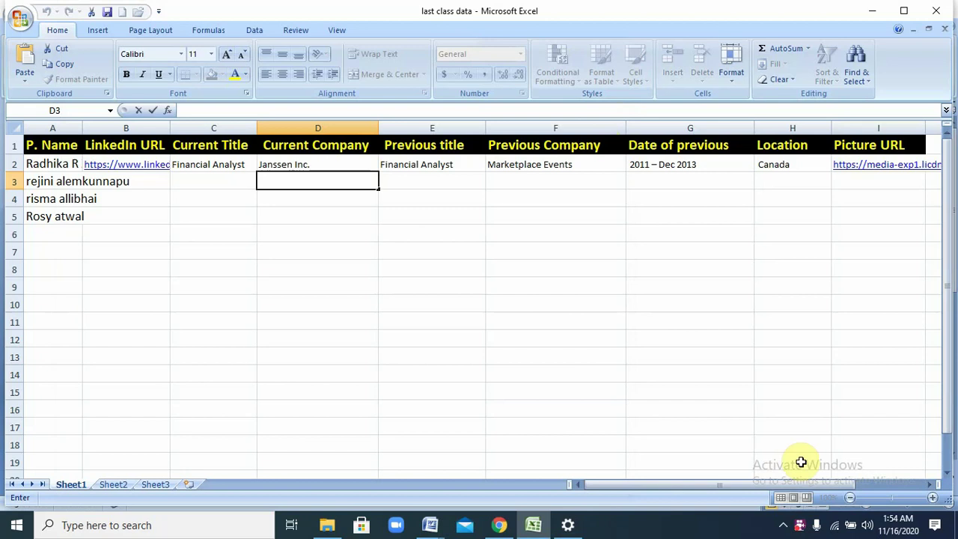
click(799, 526)
right_click(800, 528)
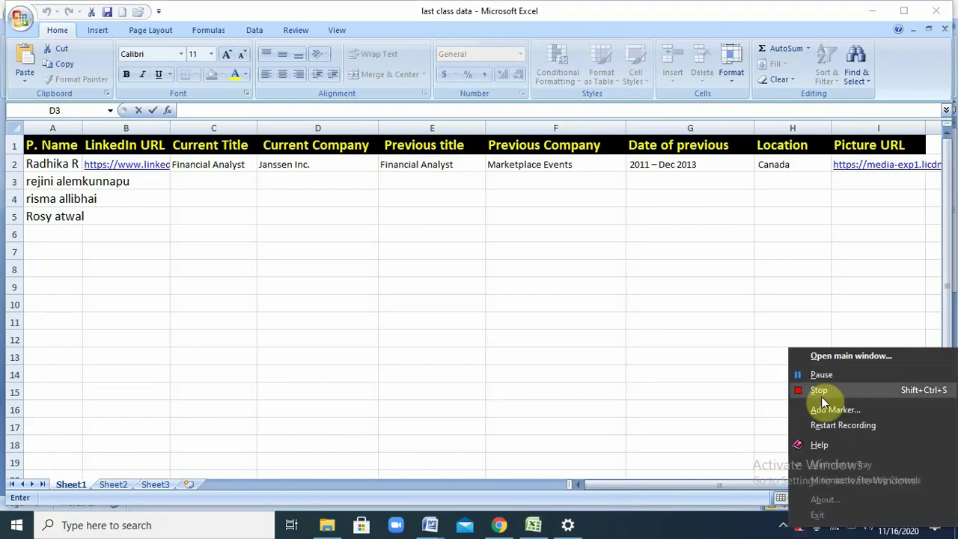